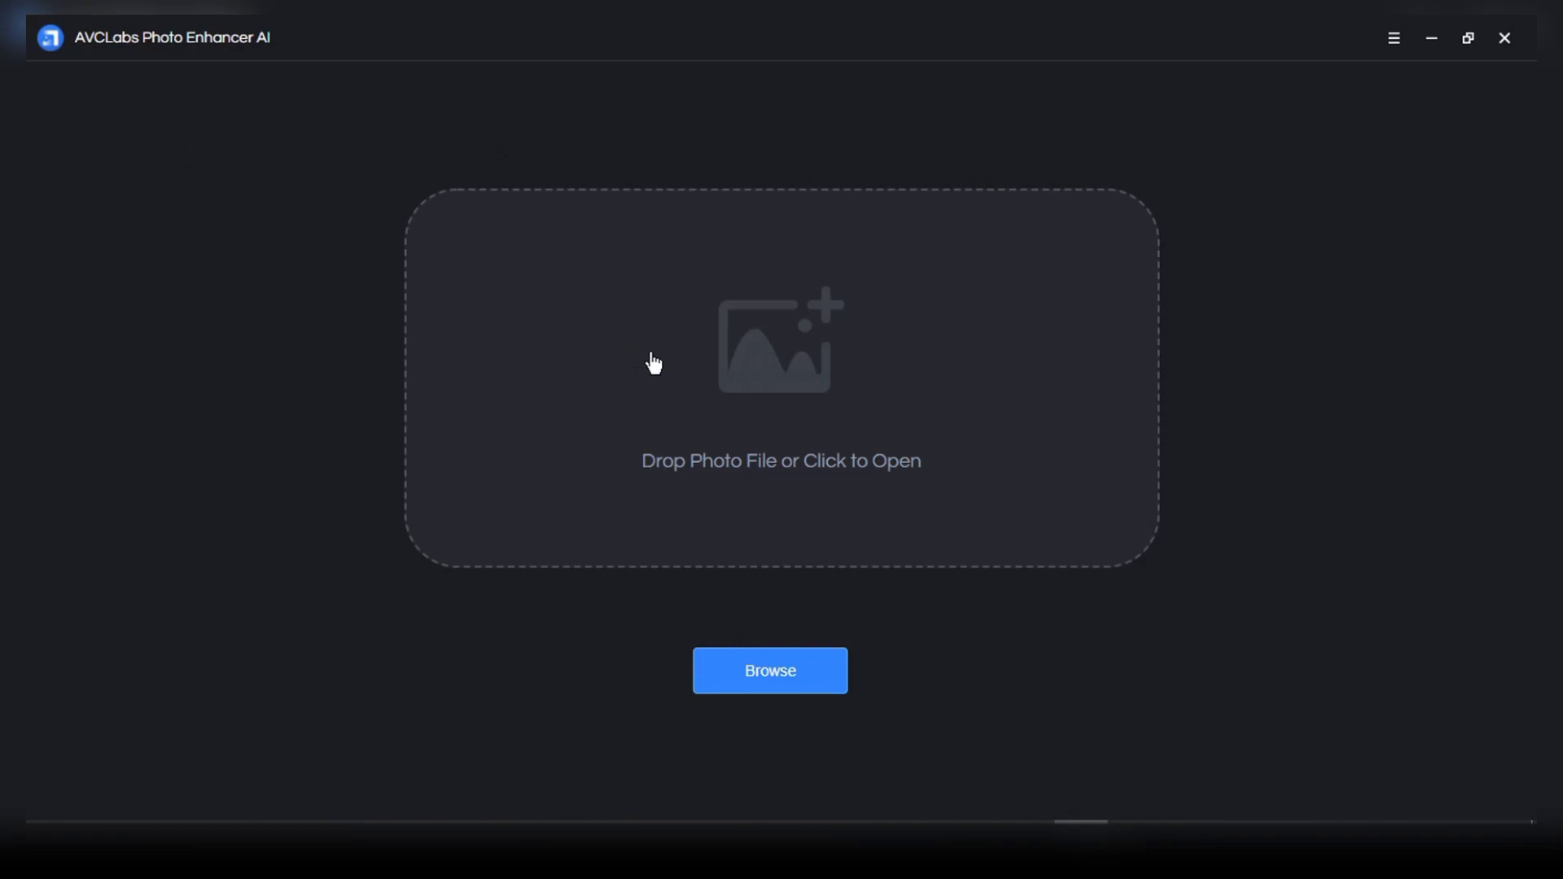
Load the robot dog, robot and green valley photos into the batch.
left_click(771, 671)
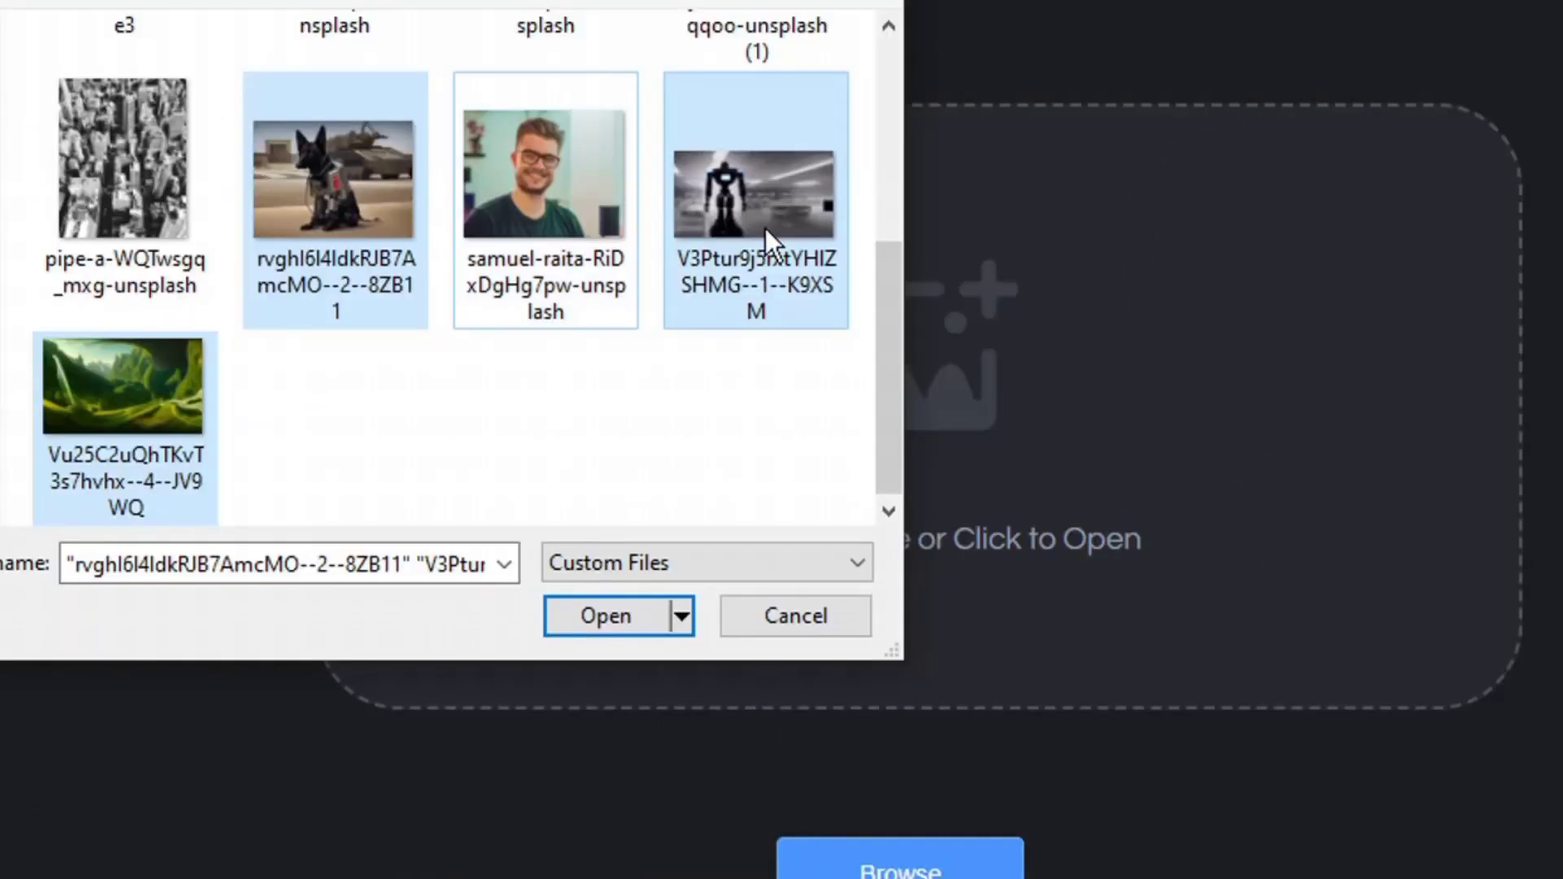
left_click(749, 225, "ctrl")
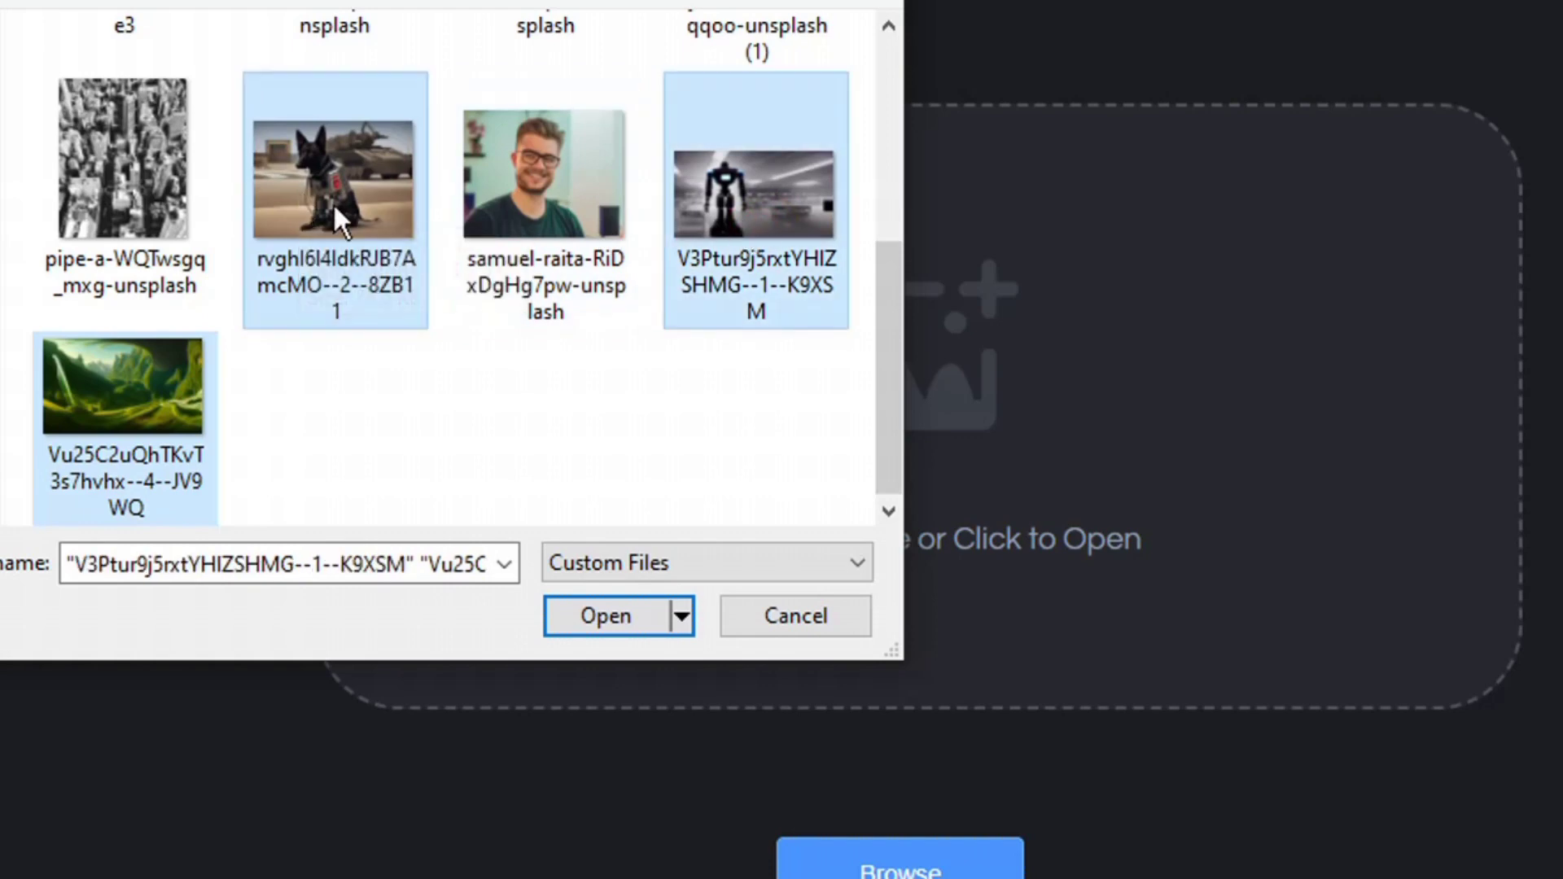
left_click(571, 613)
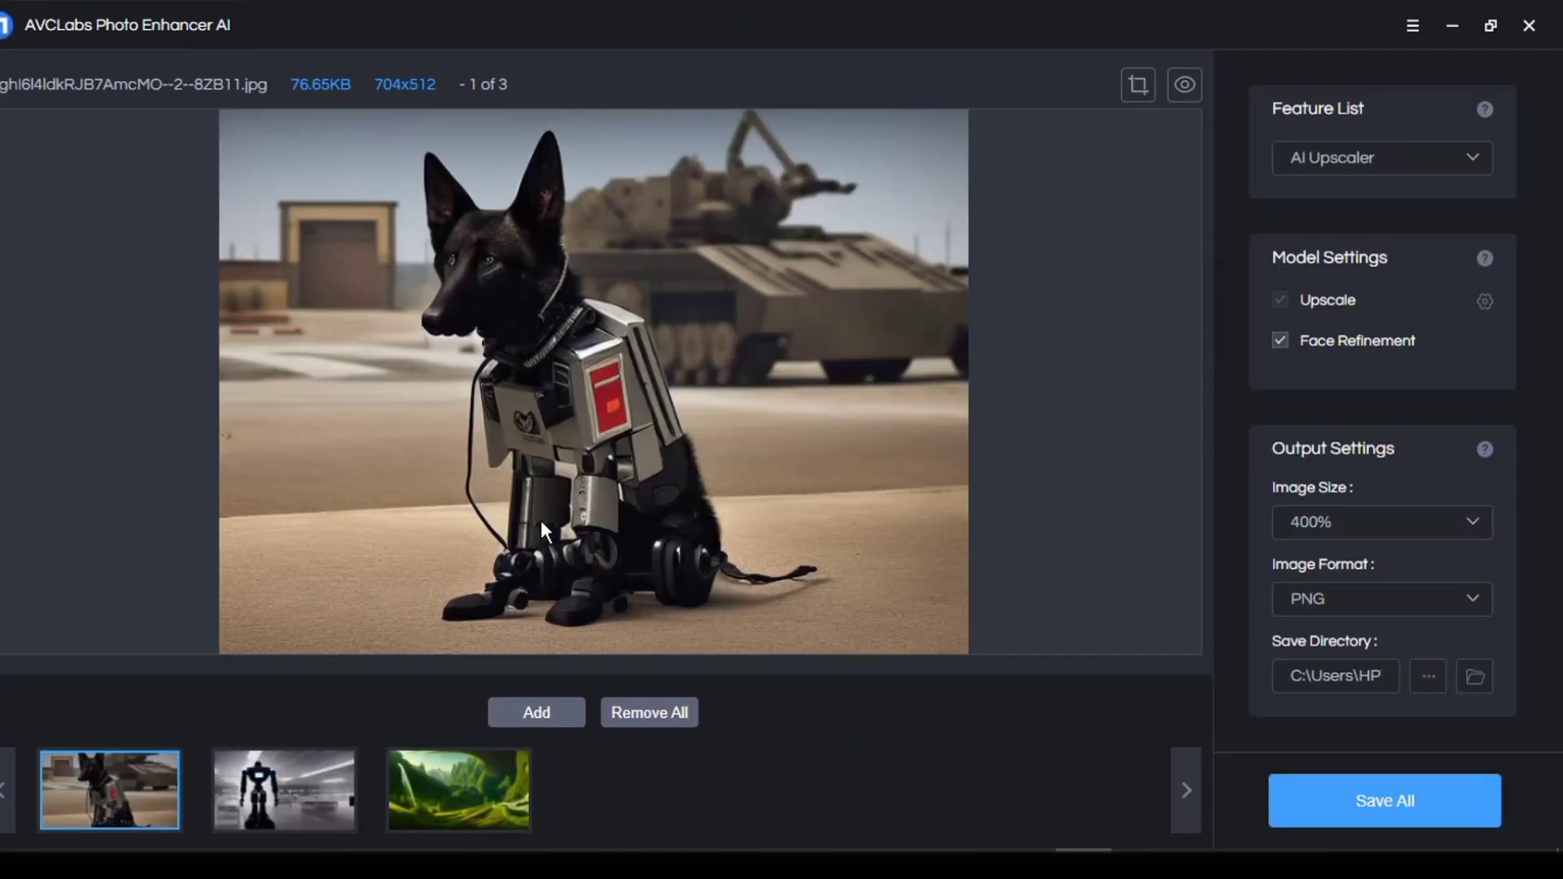
Preview the robot, green landscape and robot dog photos one after another.
left_click(276, 818)
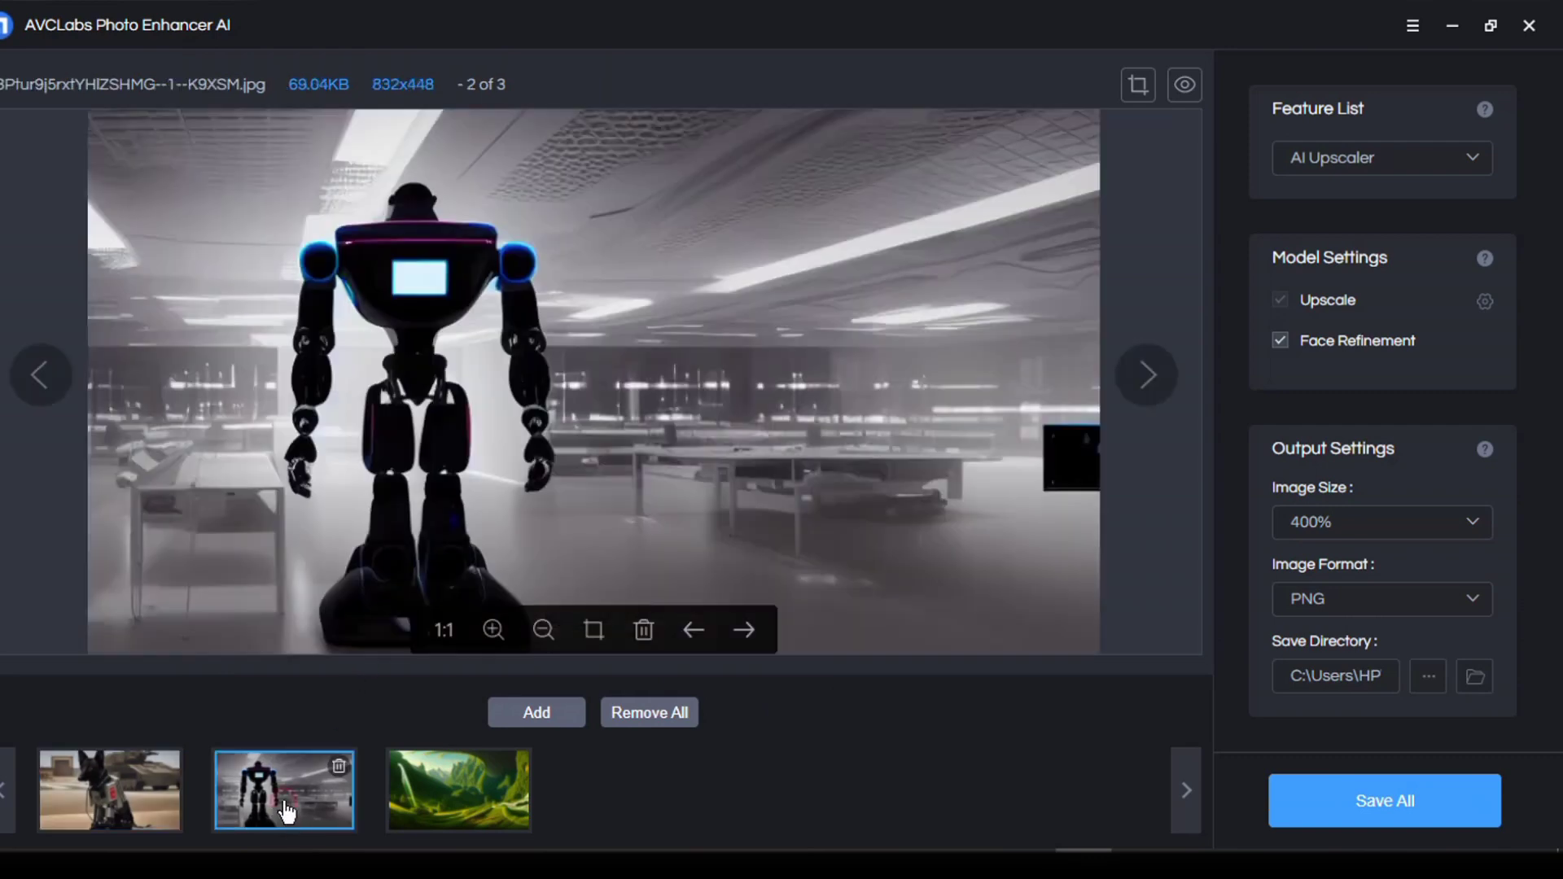
left_click(434, 780)
left_click(110, 792)
left_click(284, 791)
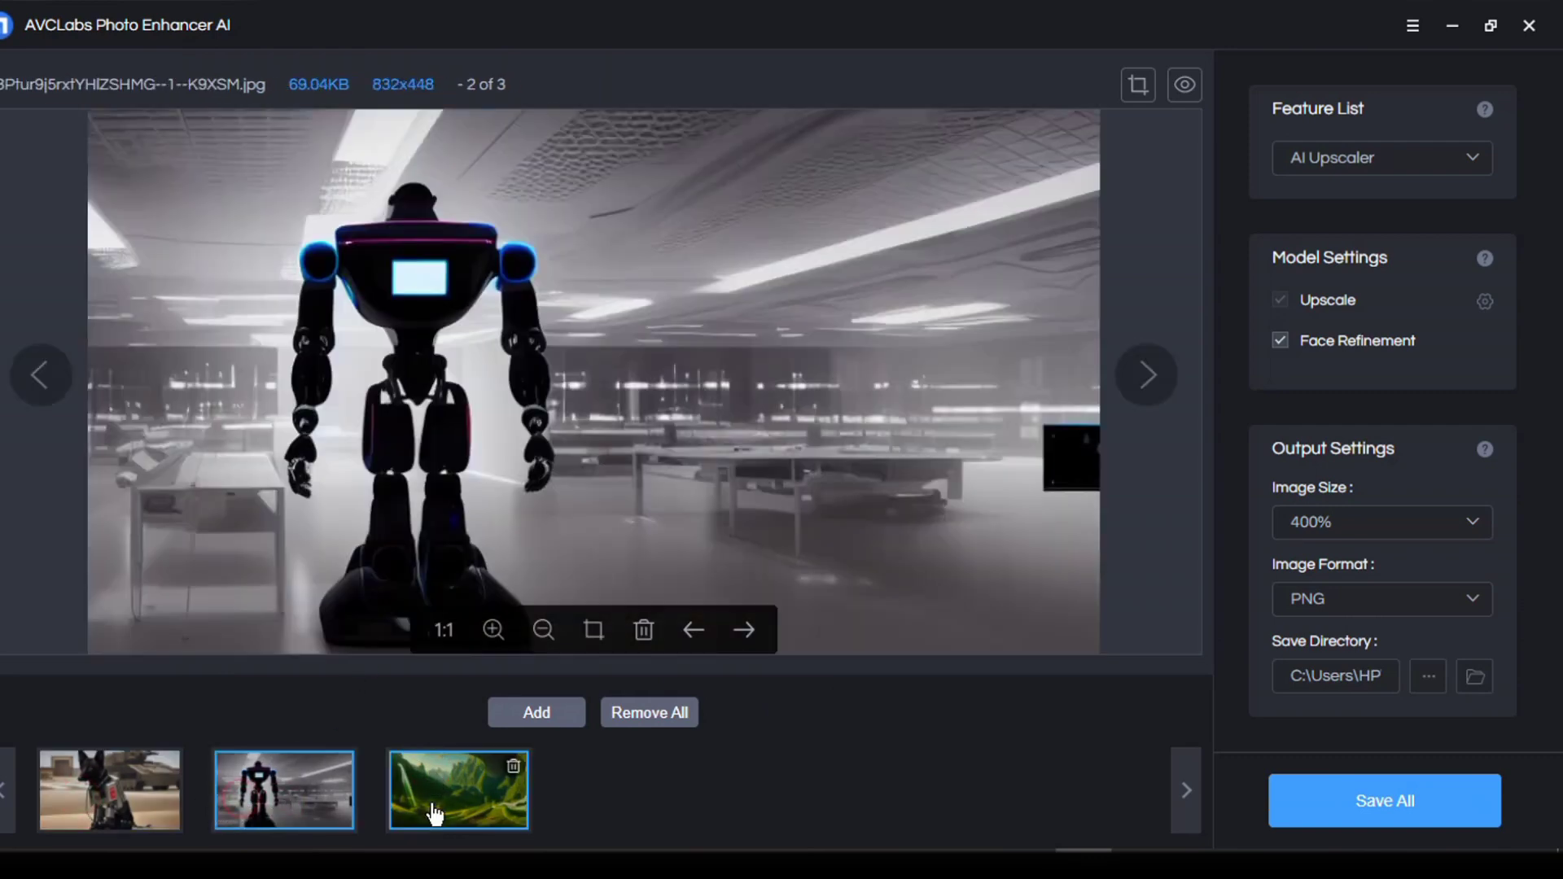
left_click(434, 813)
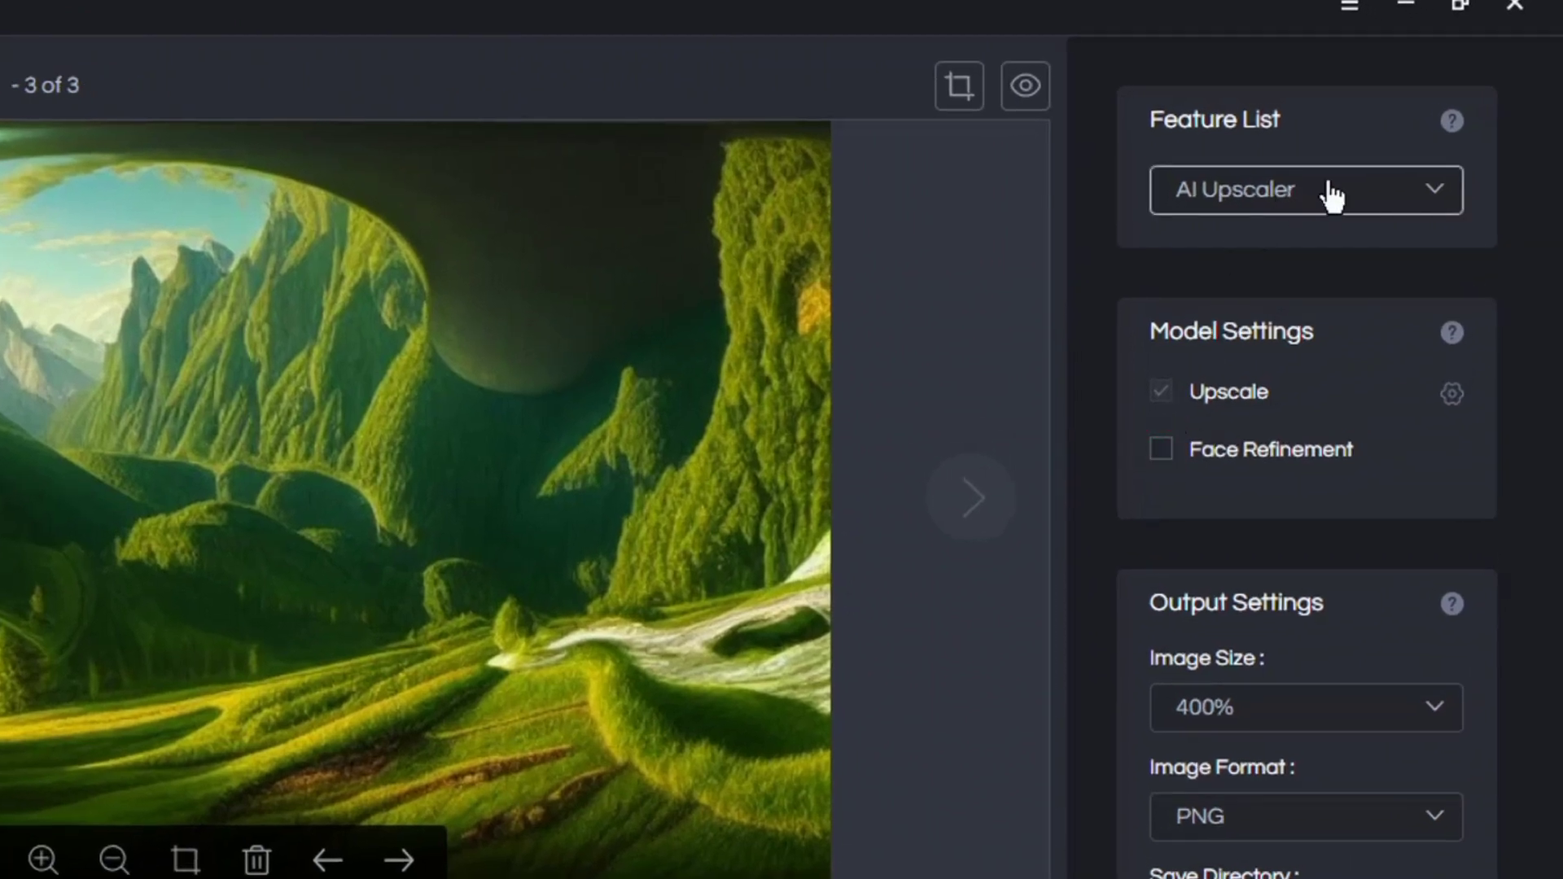
Keep AI Upscaler as the feature, with 400% output size and PNG format.
left_click(1434, 197)
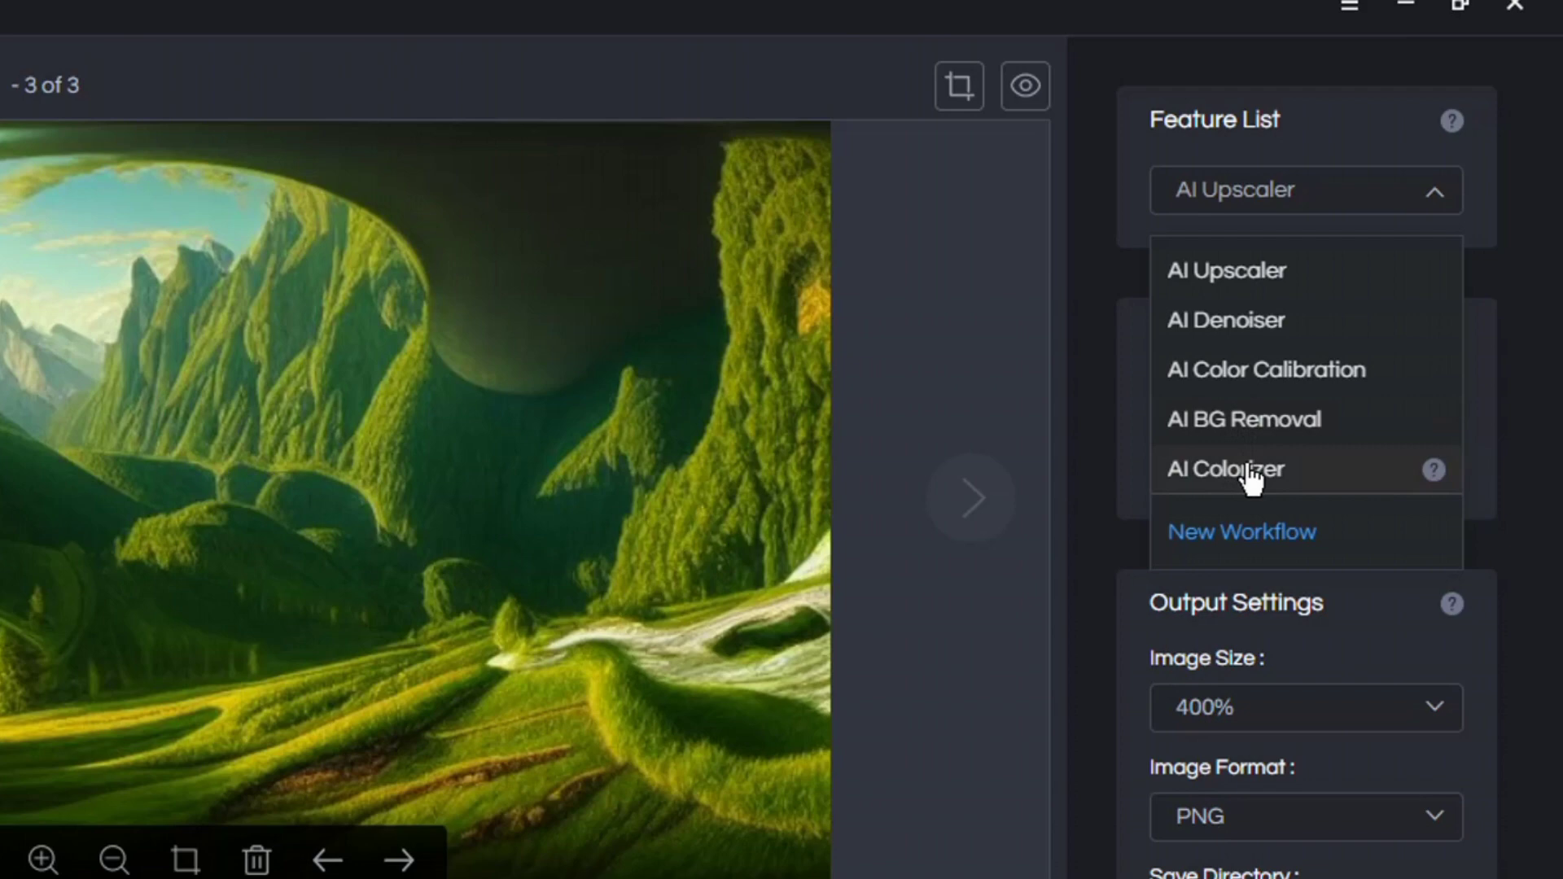
left_click(1120, 460)
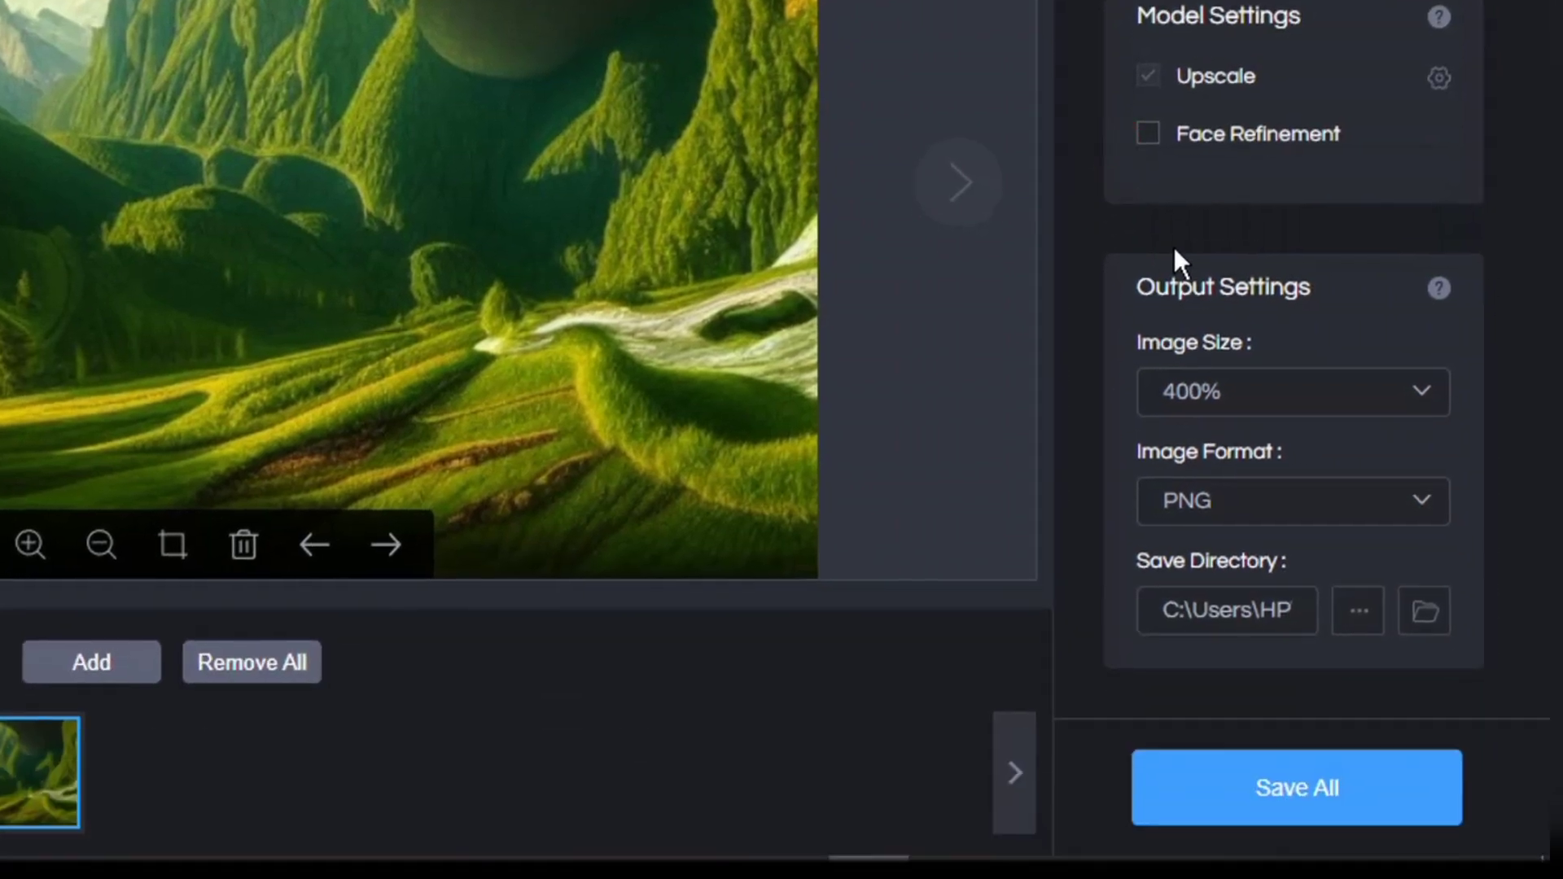
left_click(1424, 397)
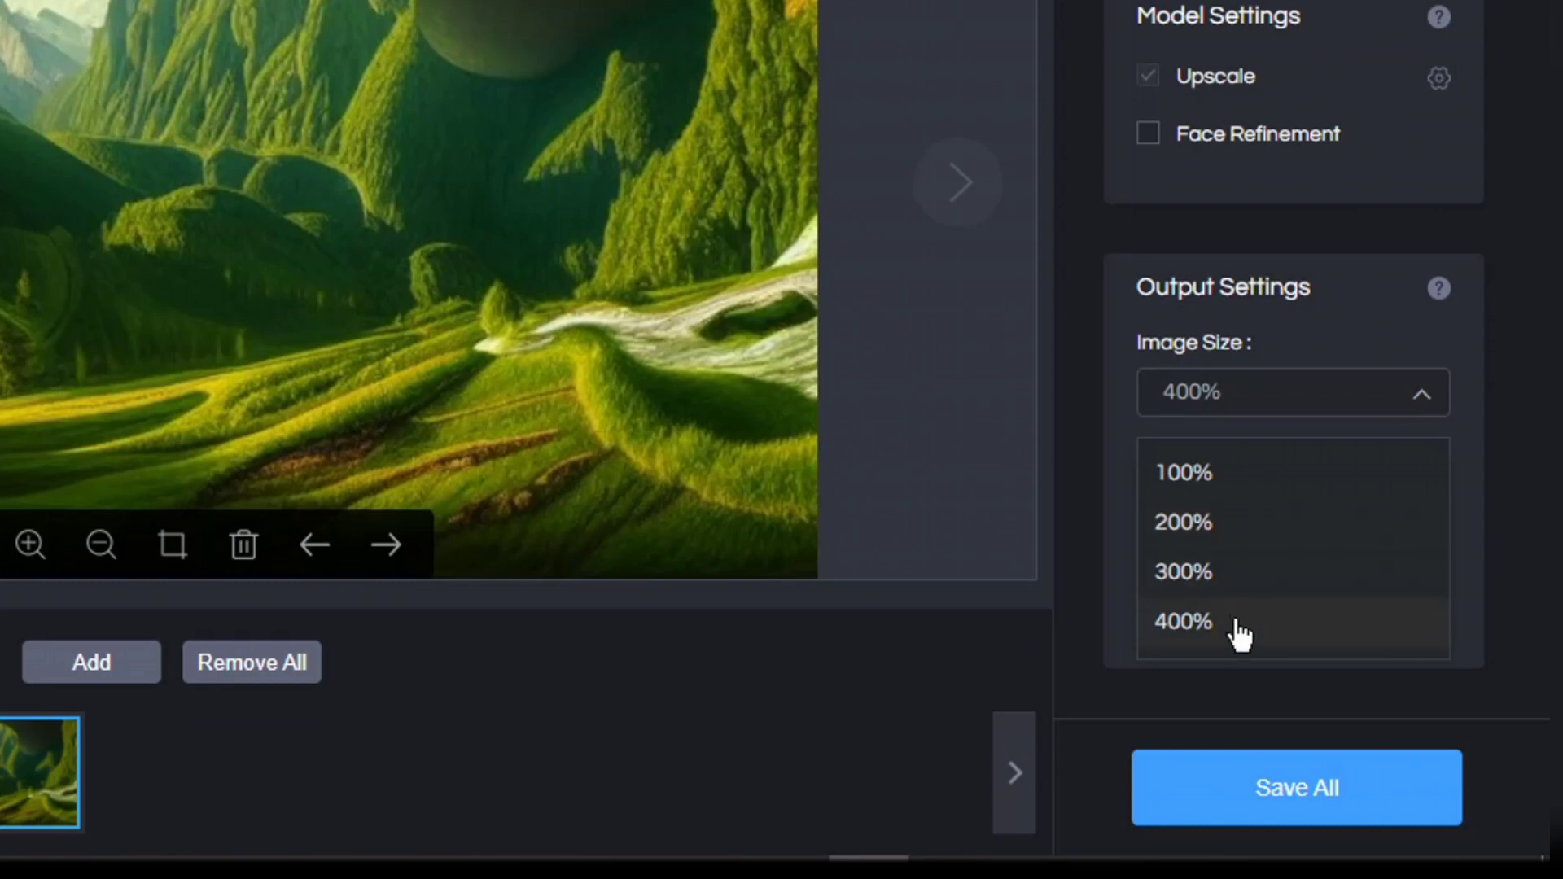
left_click(1087, 623)
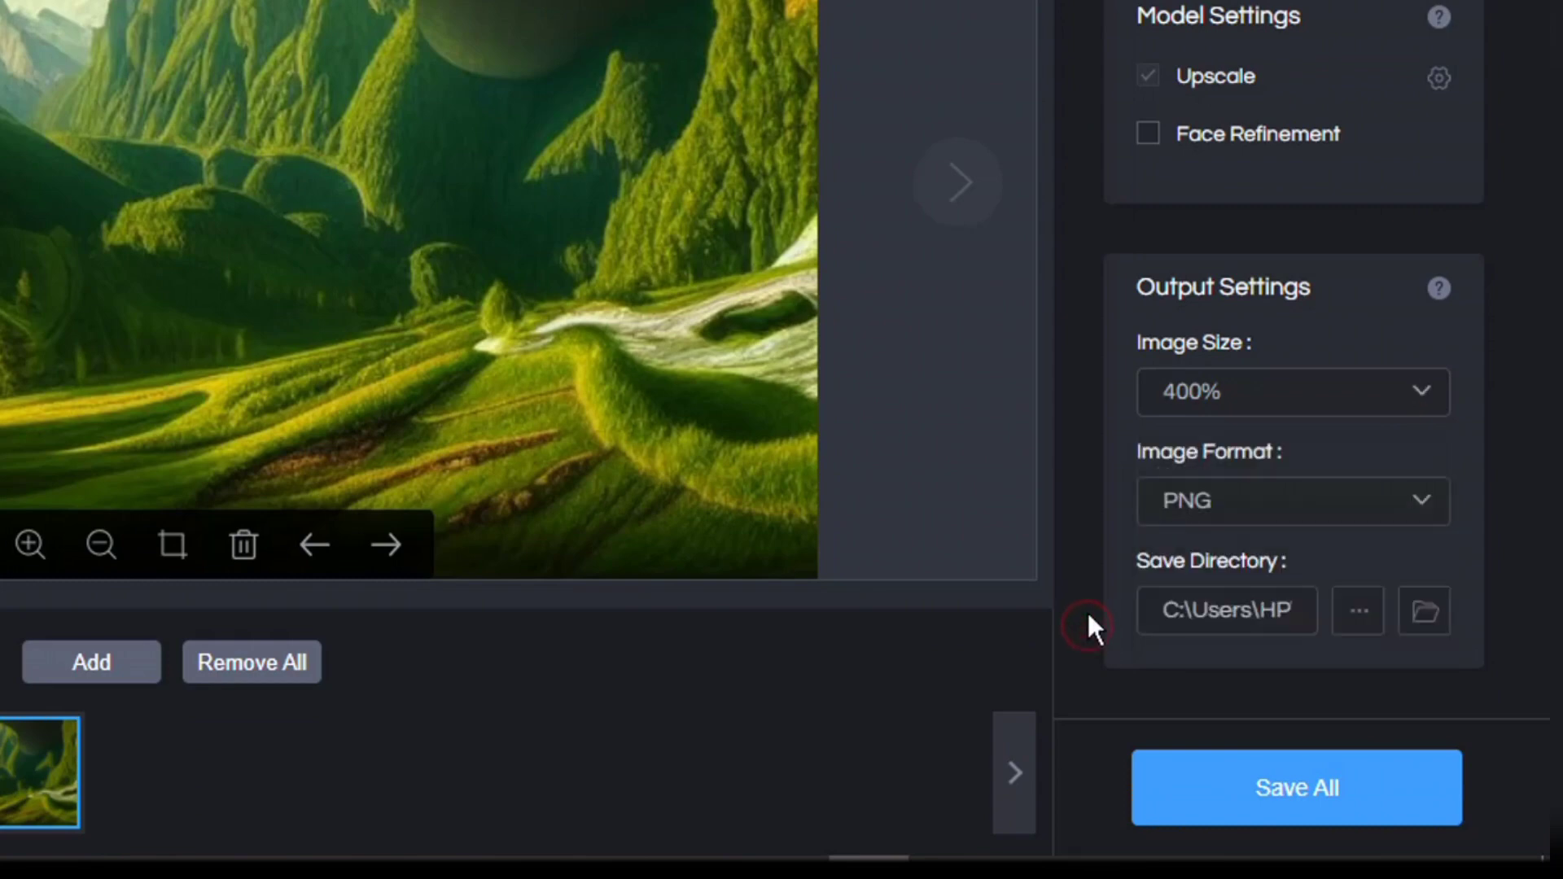
left_click(1417, 512)
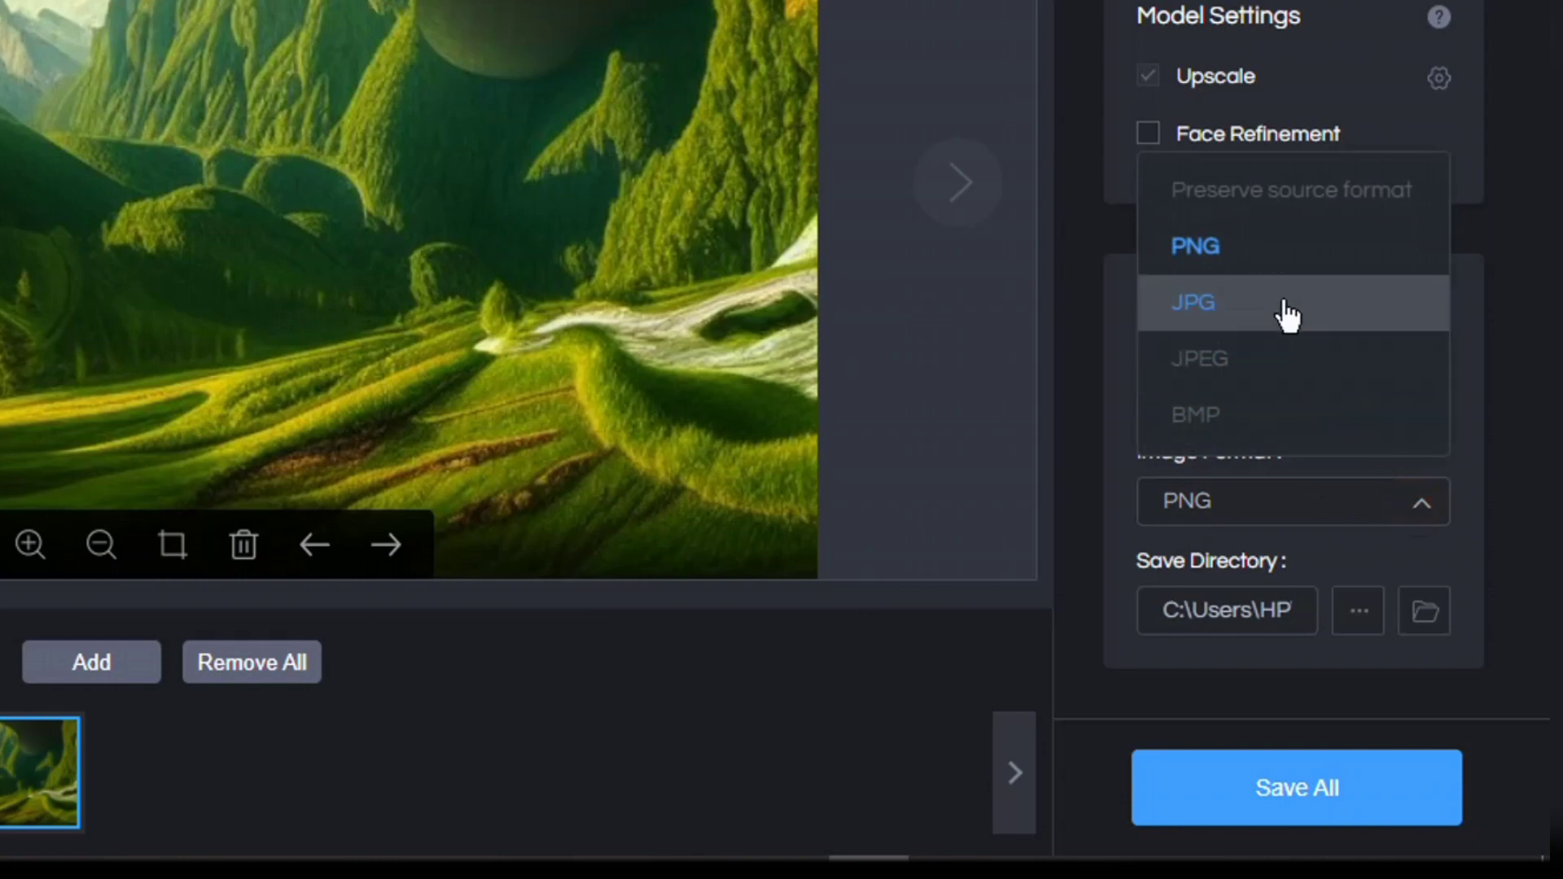
left_click(1225, 243)
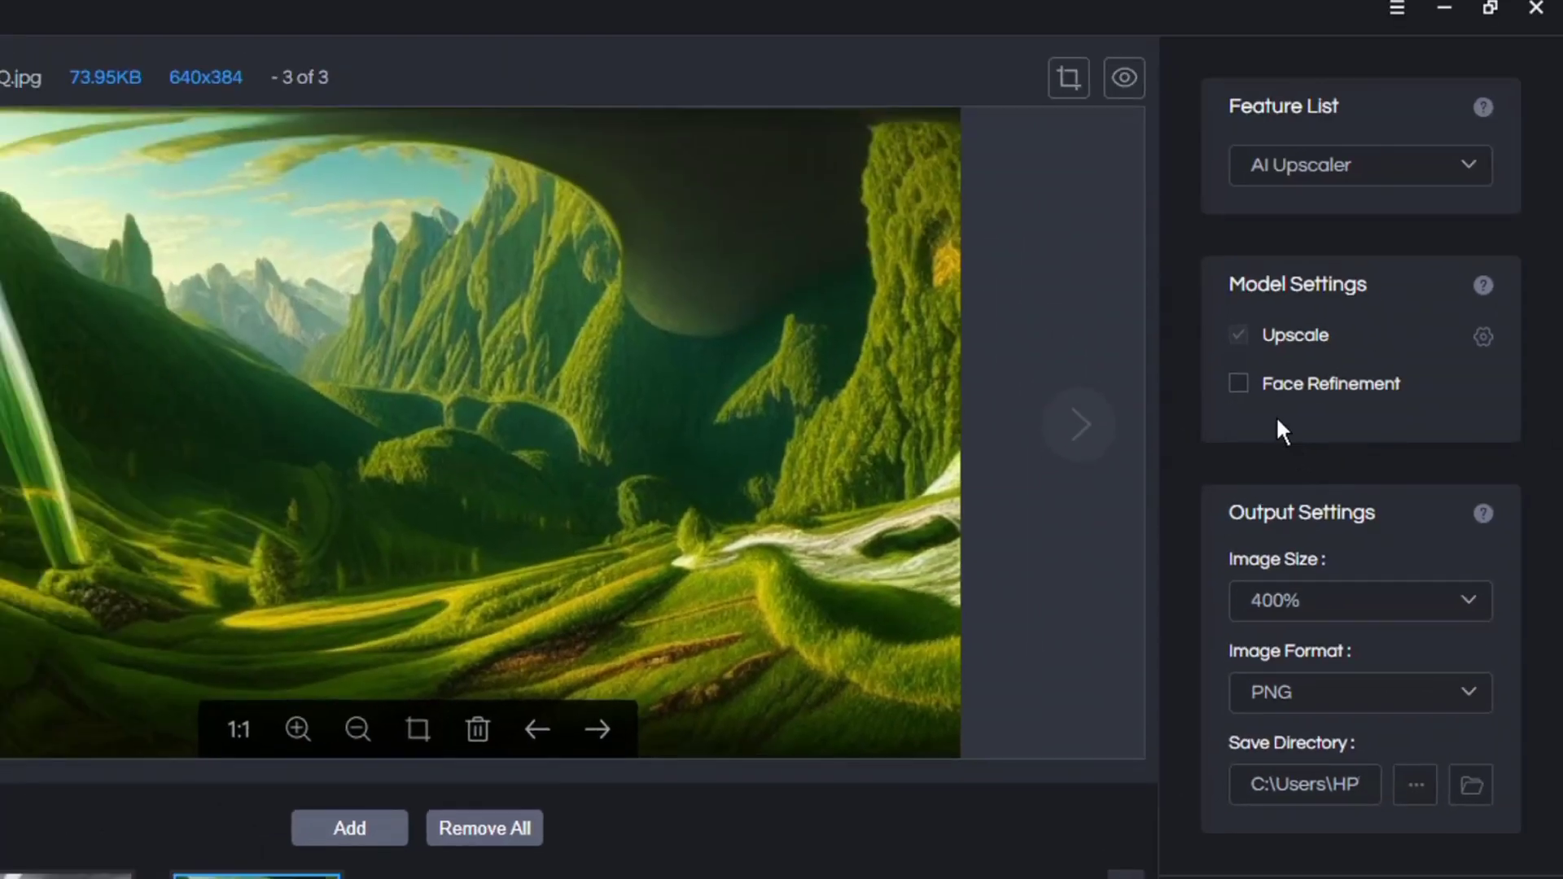
left_click(1469, 171)
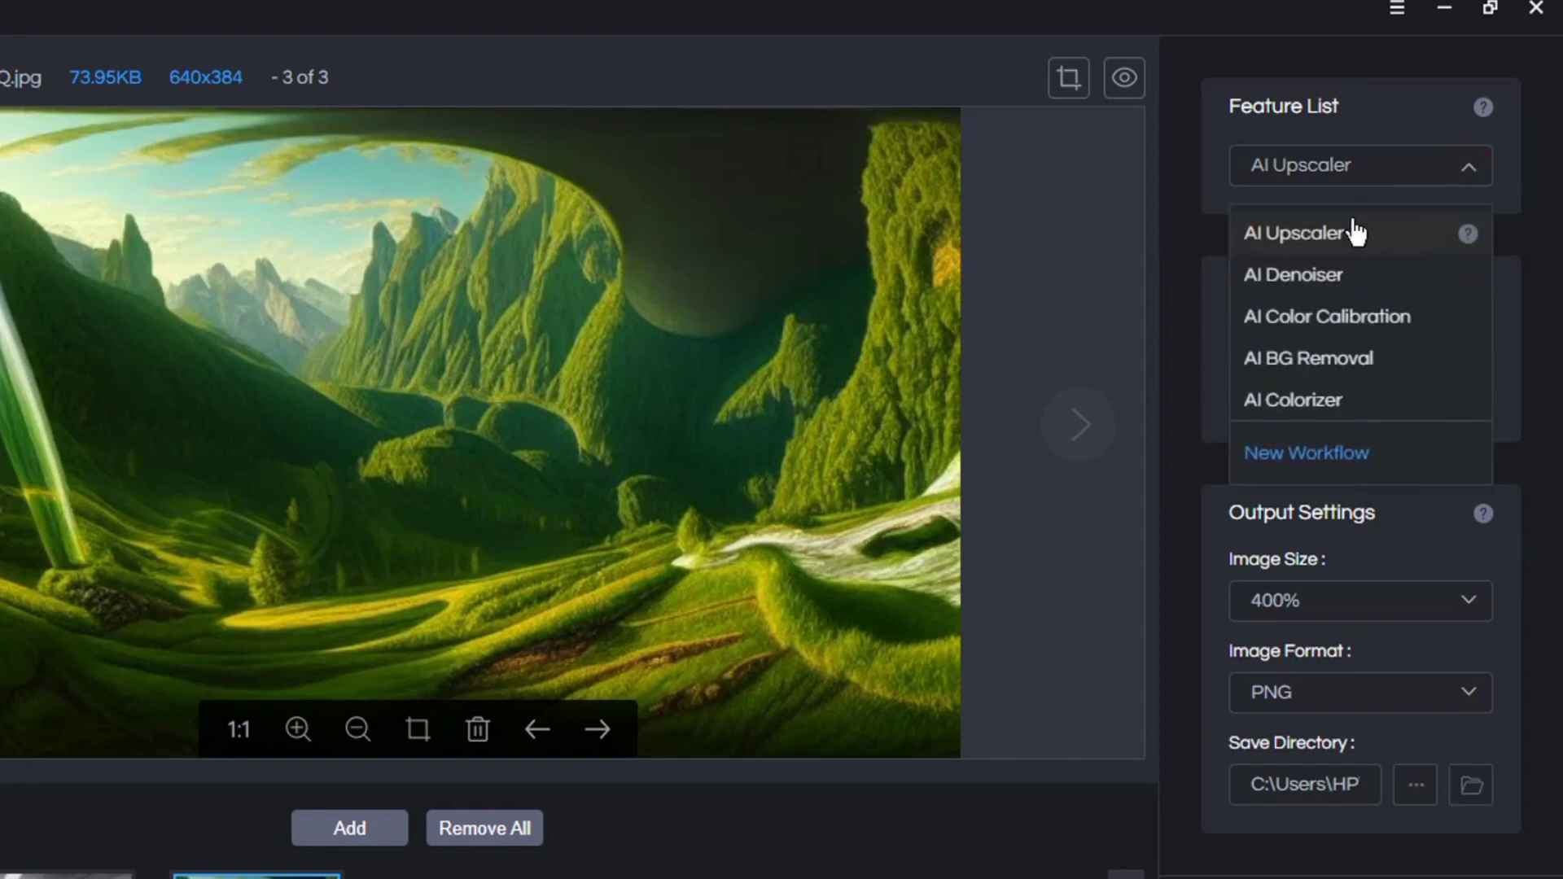
left_click(1306, 236)
left_click(1238, 384)
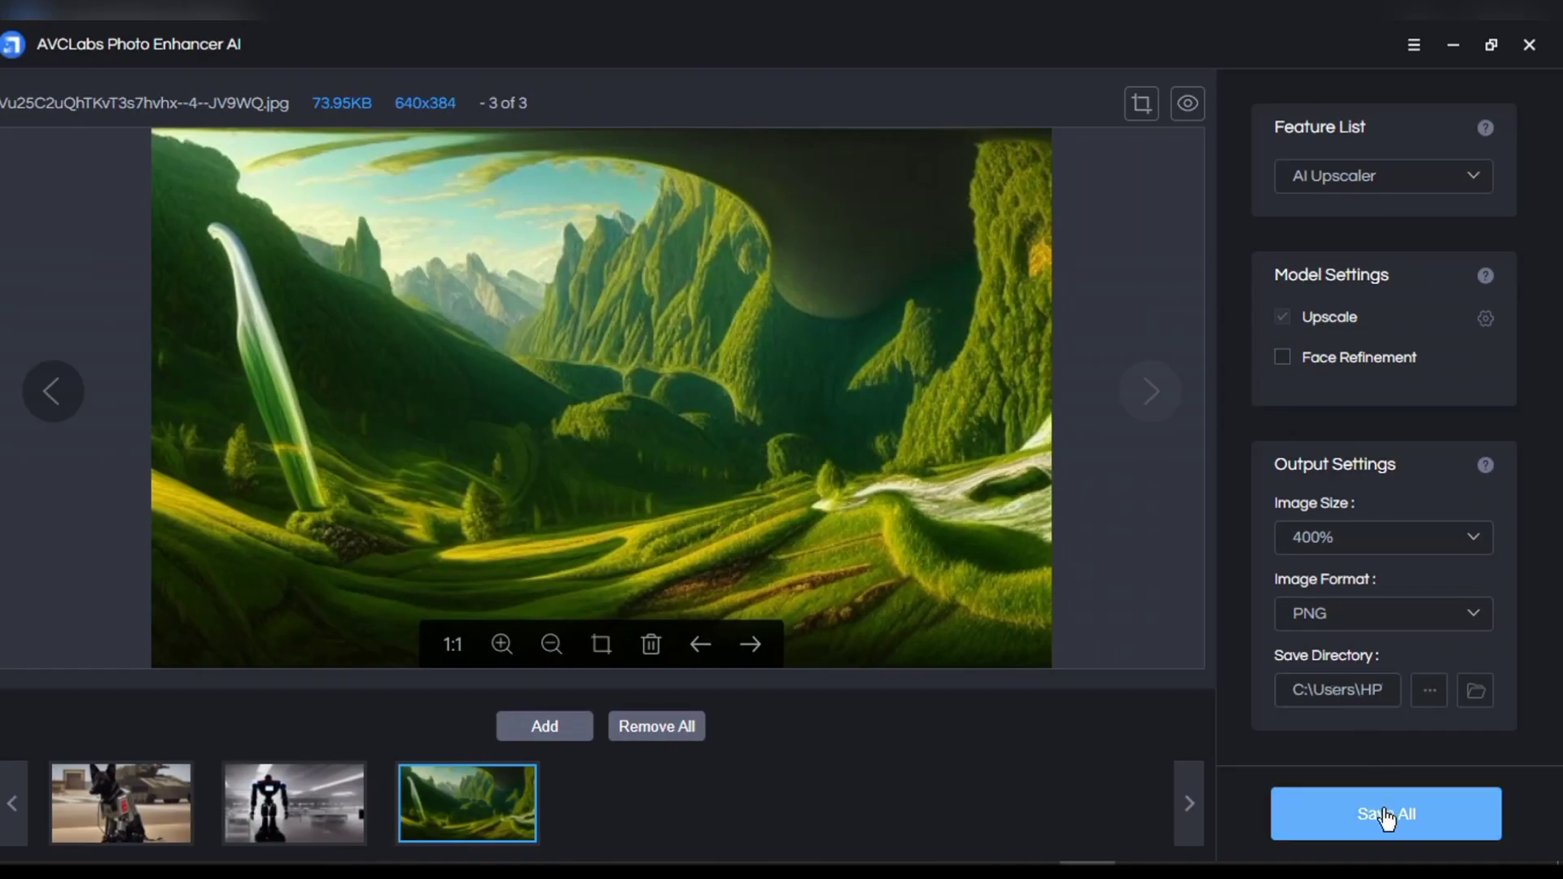
Save all three upscaled photos, then compare the dog photo with its original.
left_click(1387, 819)
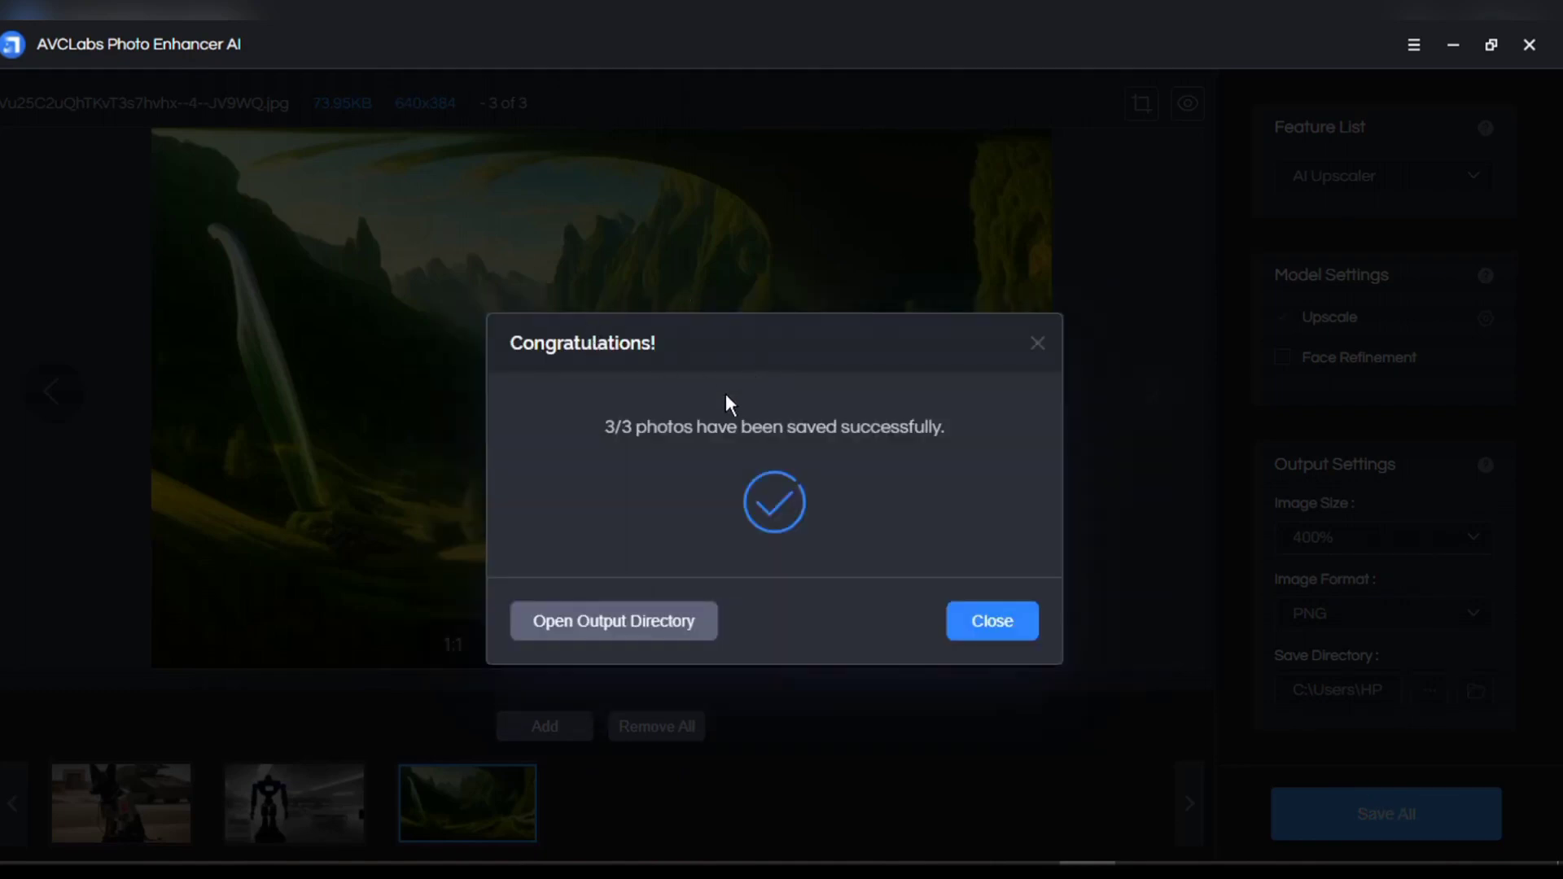
left_click(992, 621)
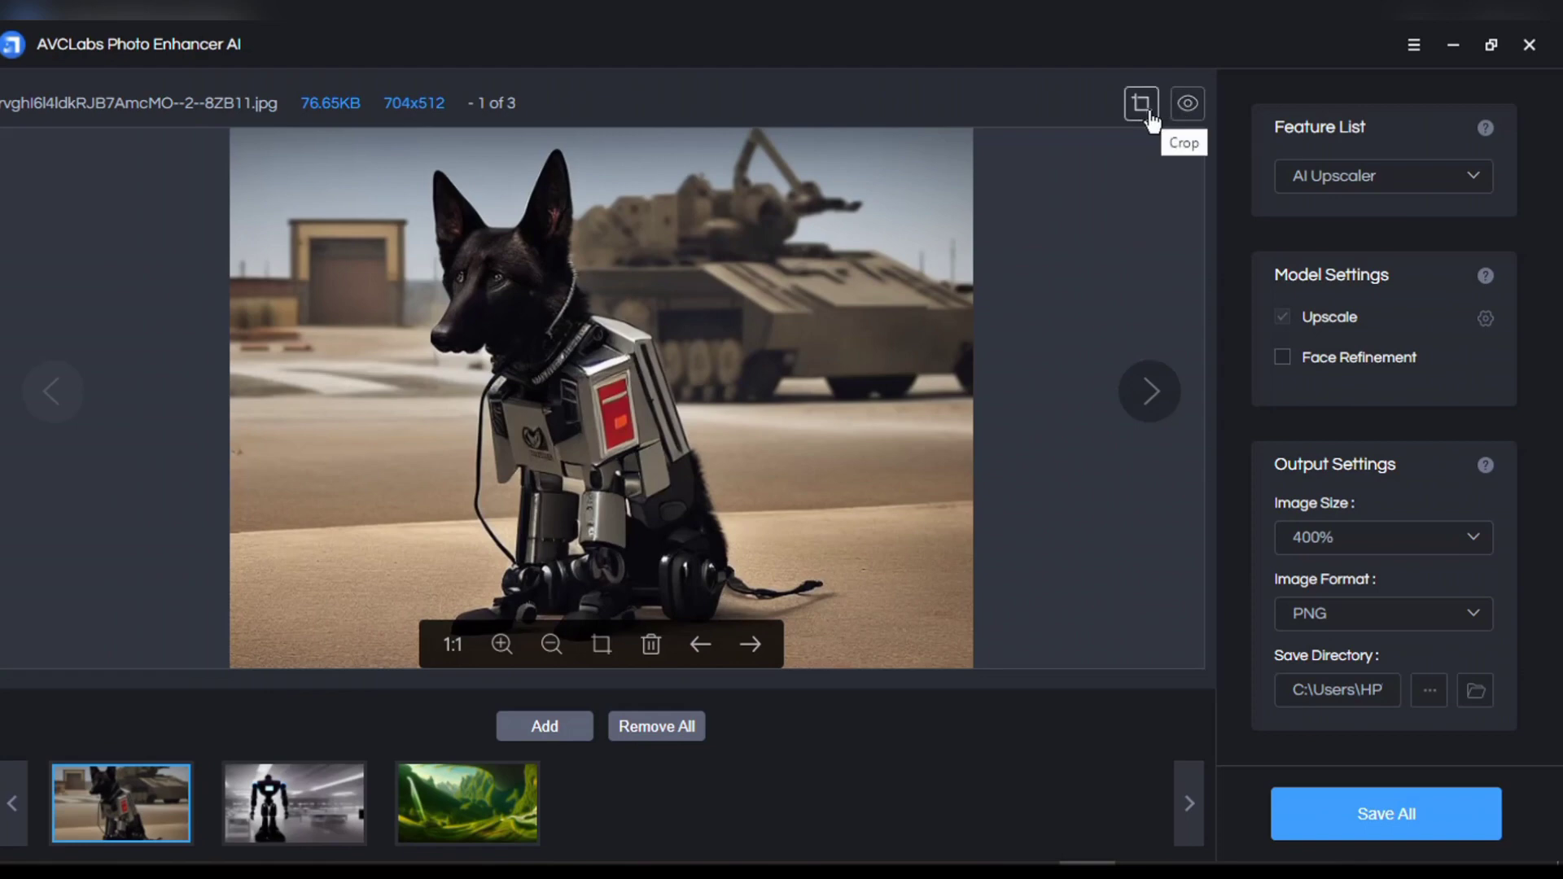
left_click(1188, 103)
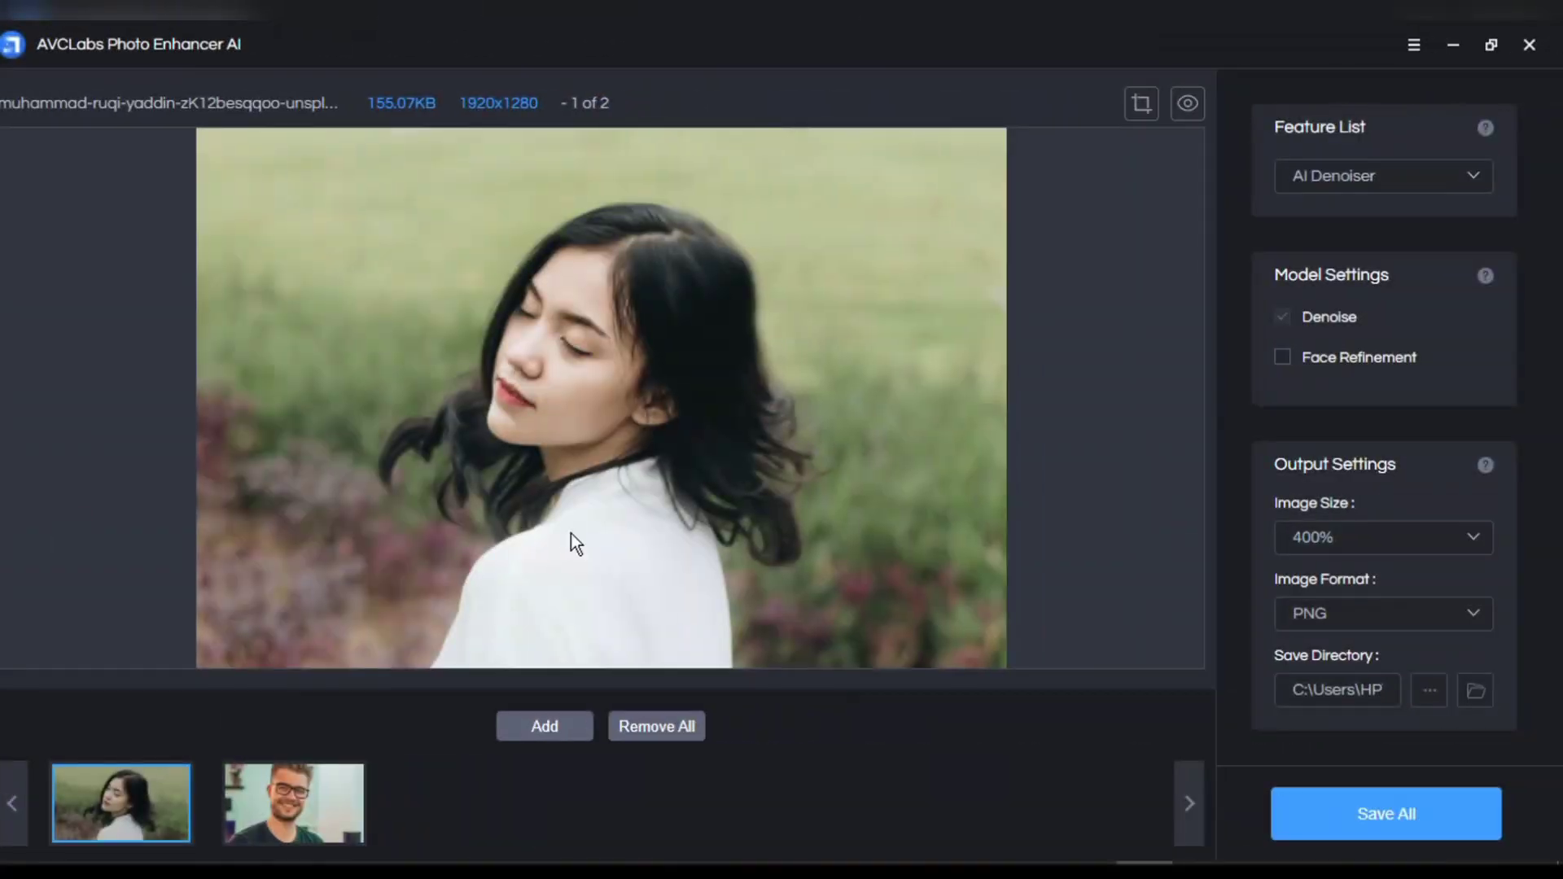
Re-add the woman's portrait, turn on face refinement, and preview both portraits.
left_click(259, 786)
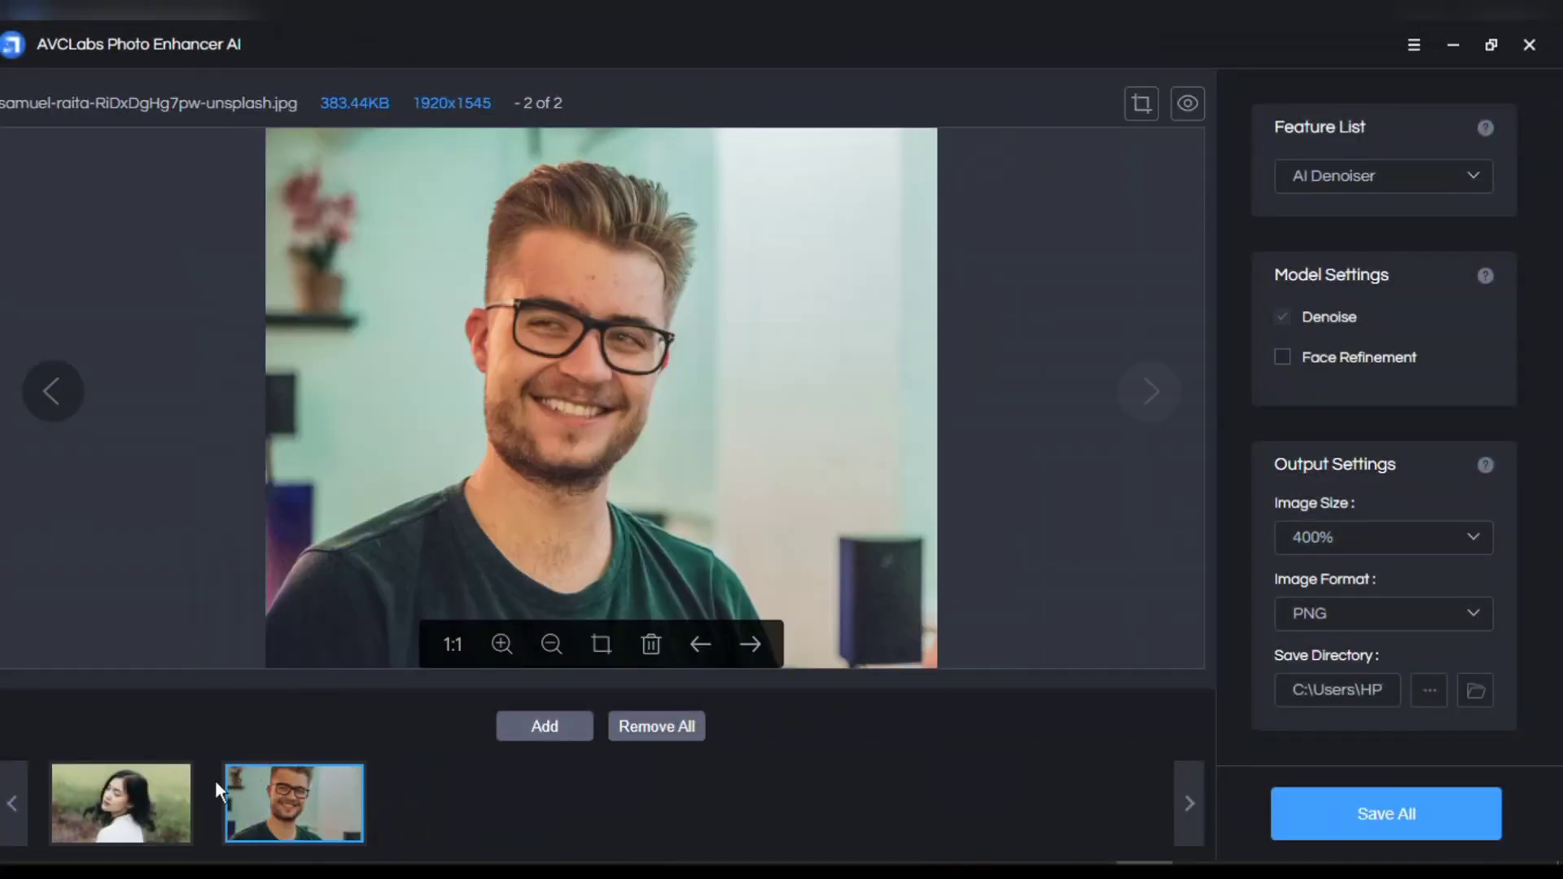
left_click(172, 782)
left_click(539, 727)
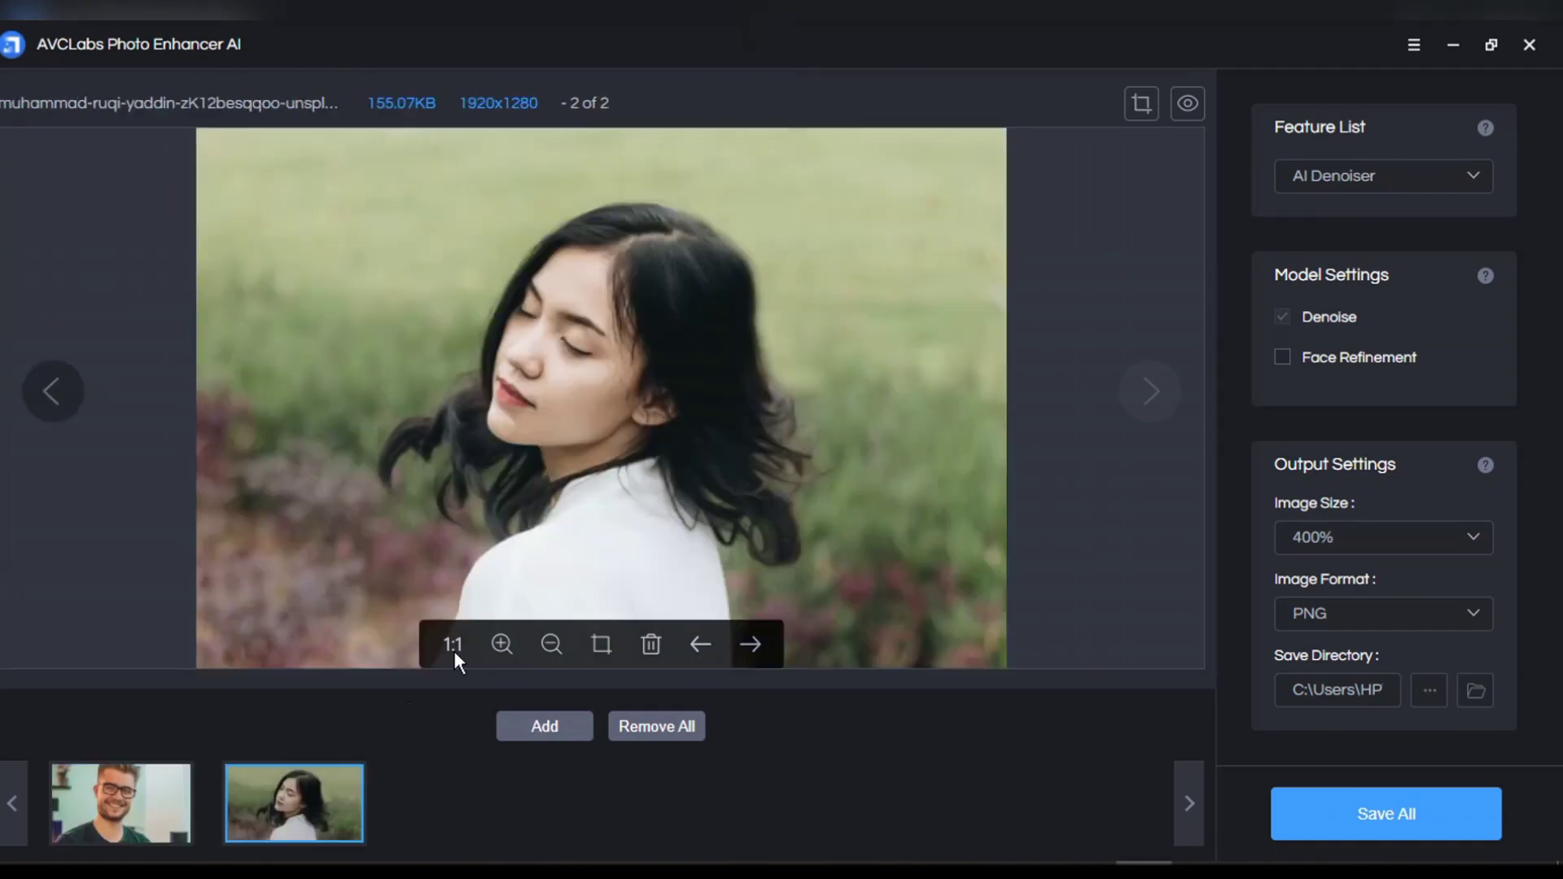
left_click(1283, 357)
left_click(147, 792)
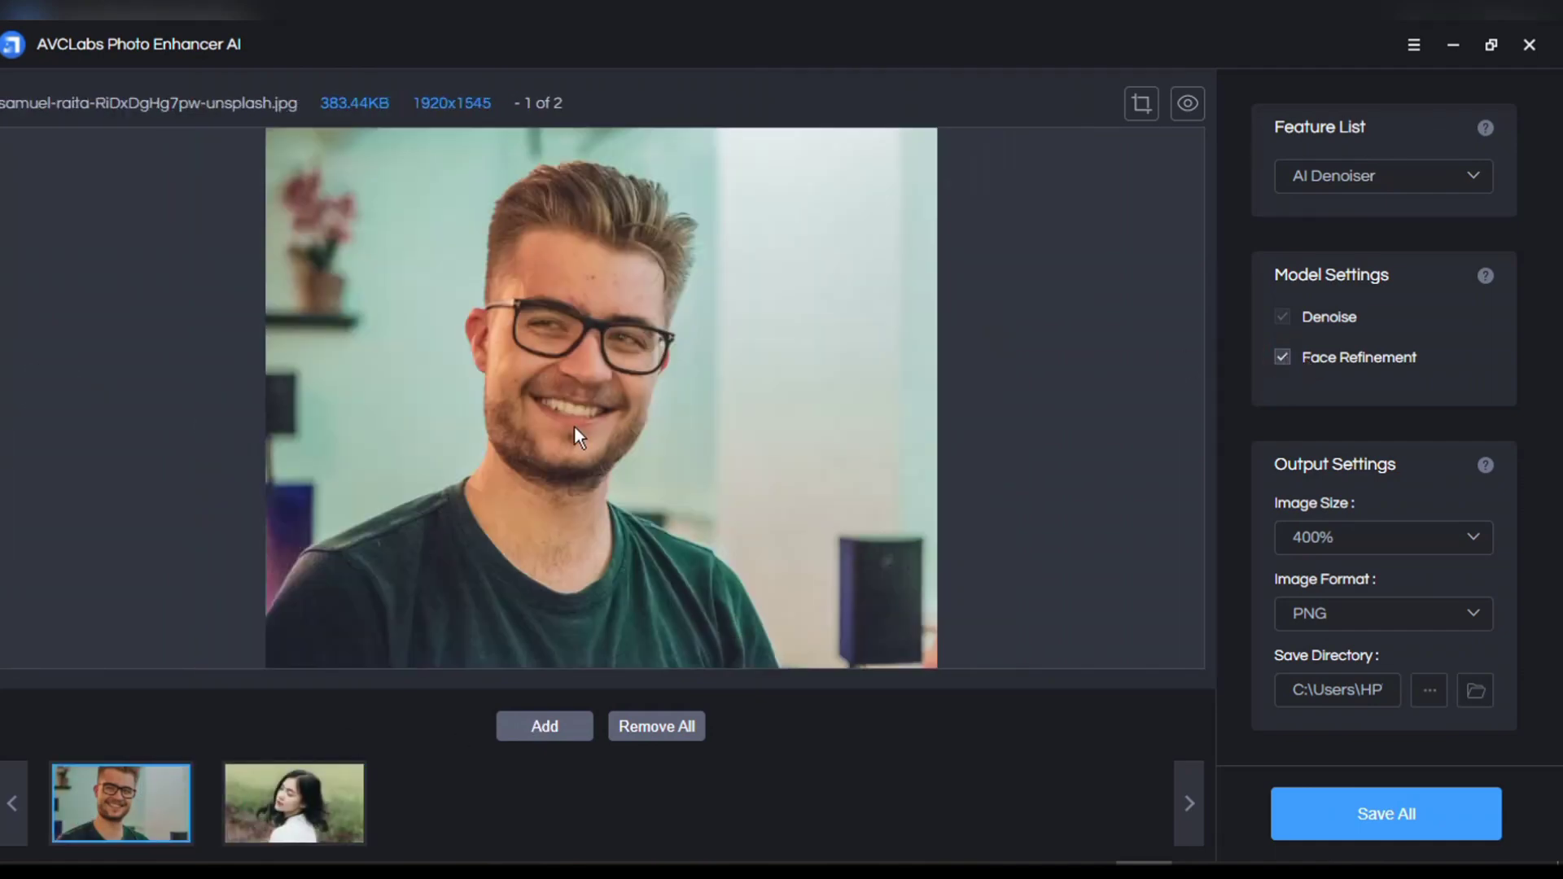
left_click(291, 802)
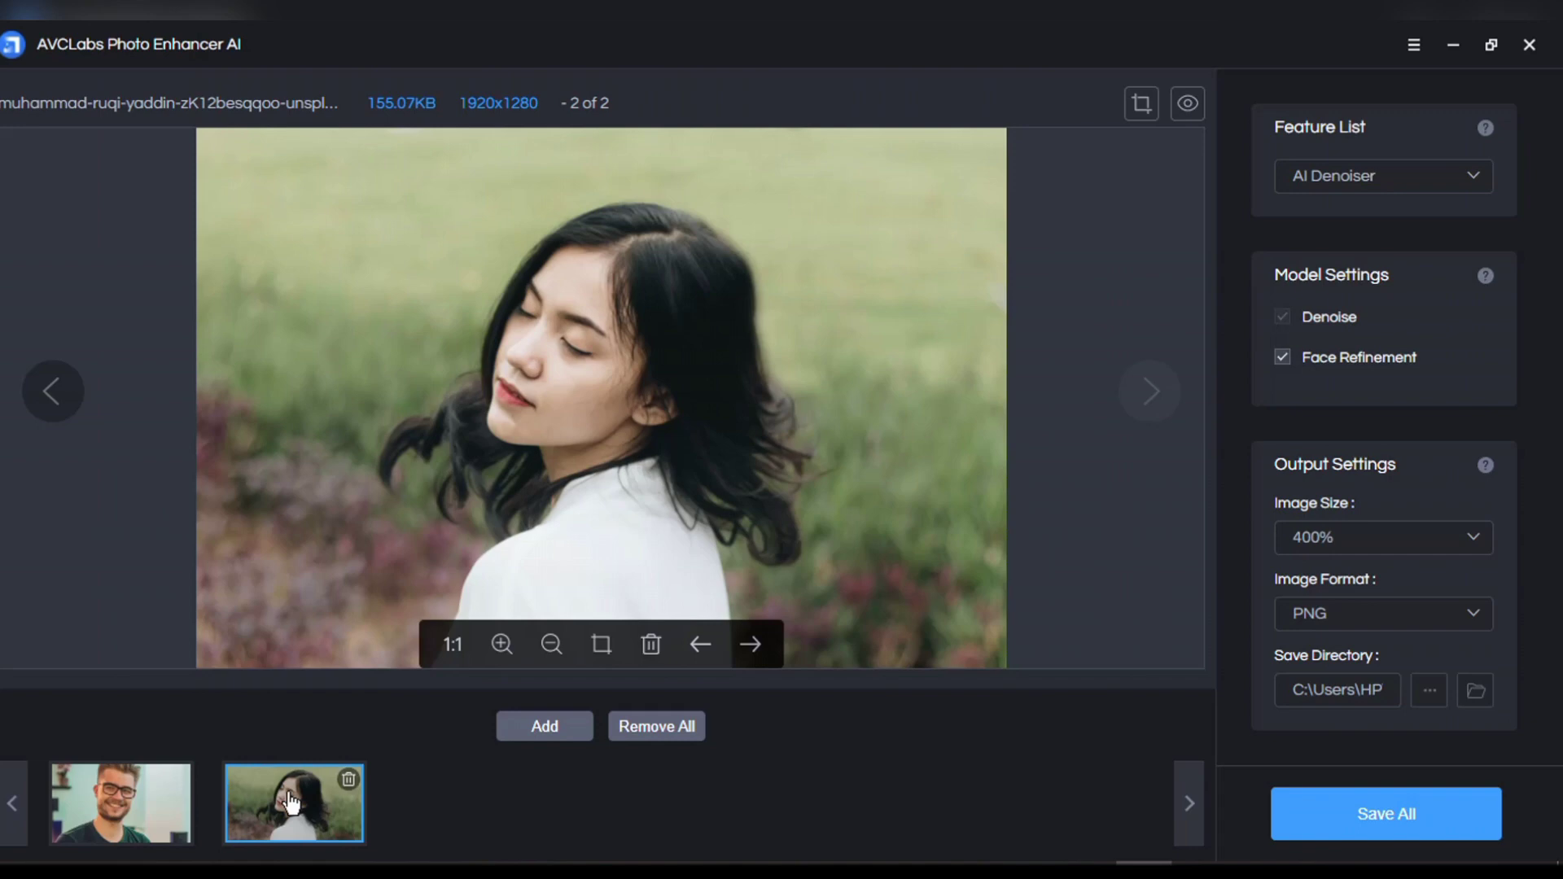
Switch to AI Upscaler at 200% and process and save both portraits.
left_click(1464, 181)
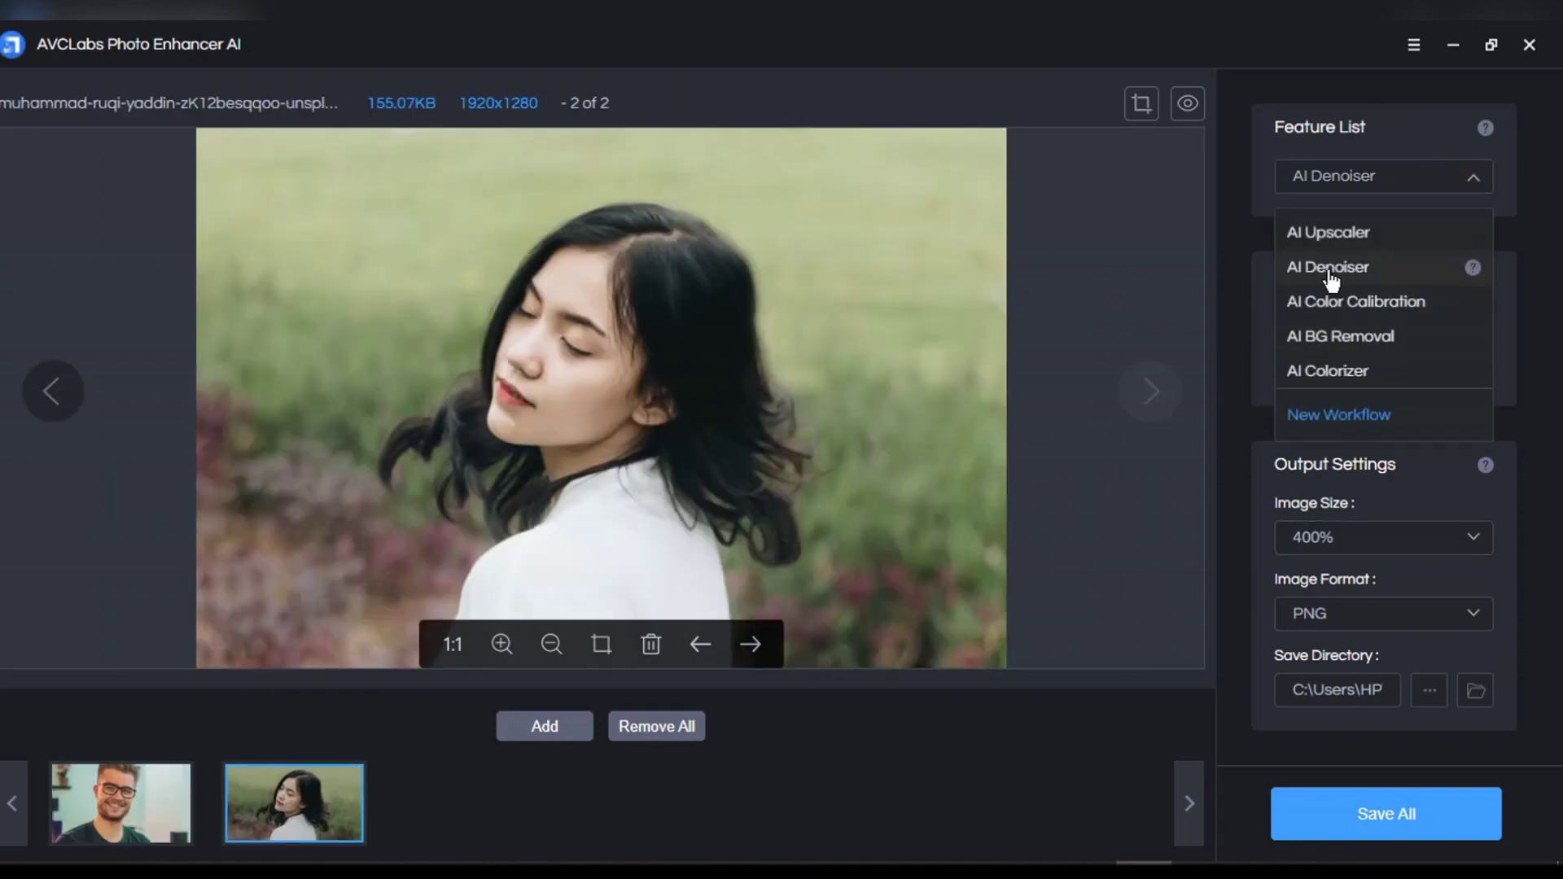
left_click(1328, 232)
left_click(1380, 537)
left_click(1315, 624)
left_click(1385, 815)
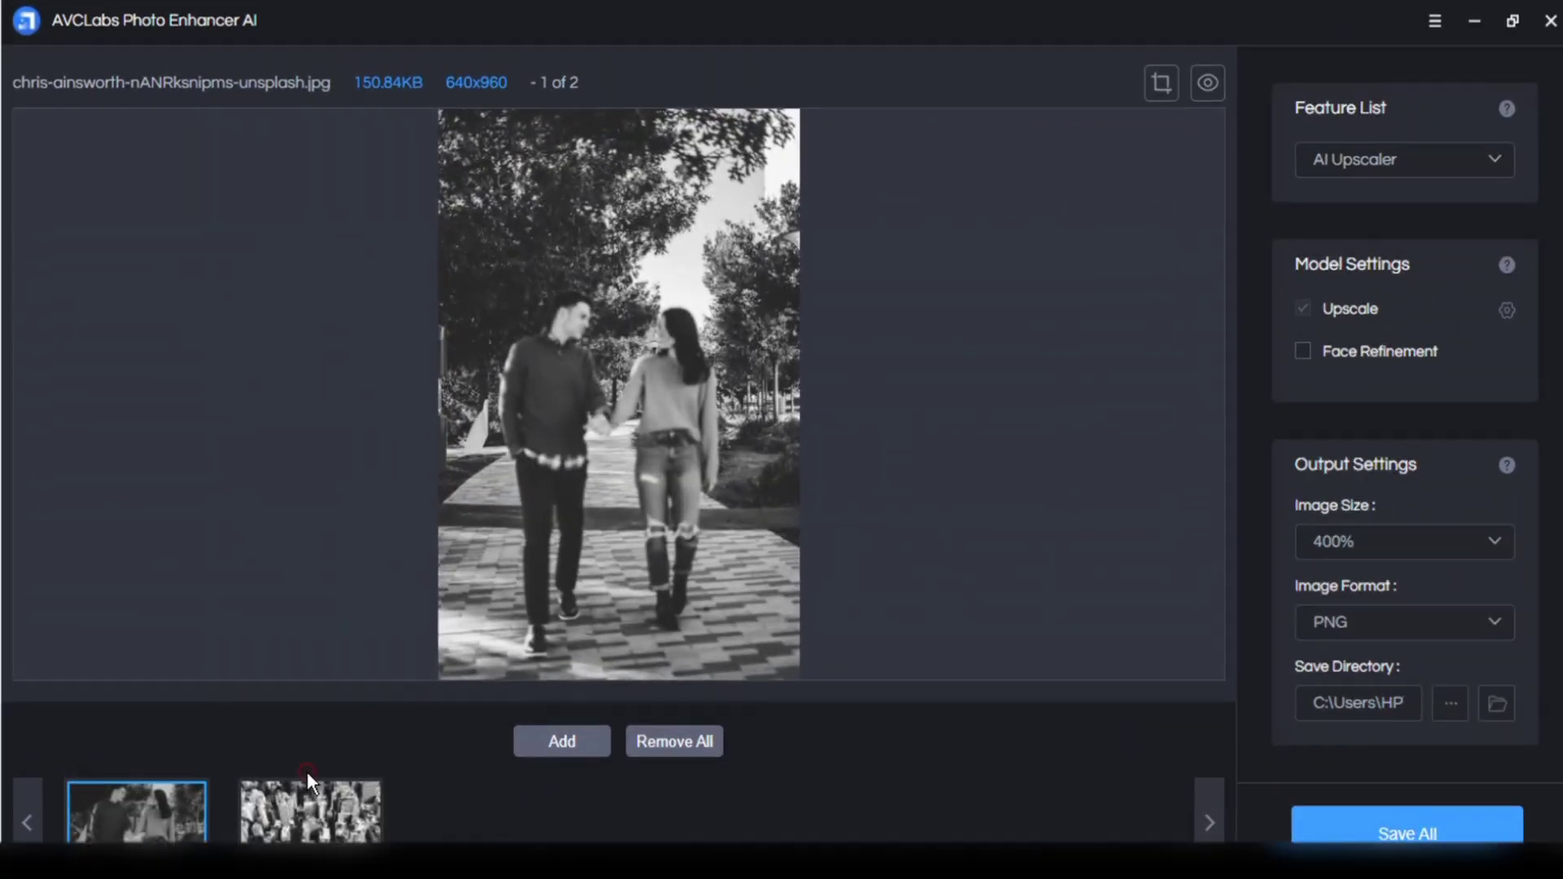
Preview the couple and city photos and choose AI Colorizer at 300% output size.
left_click(342, 768)
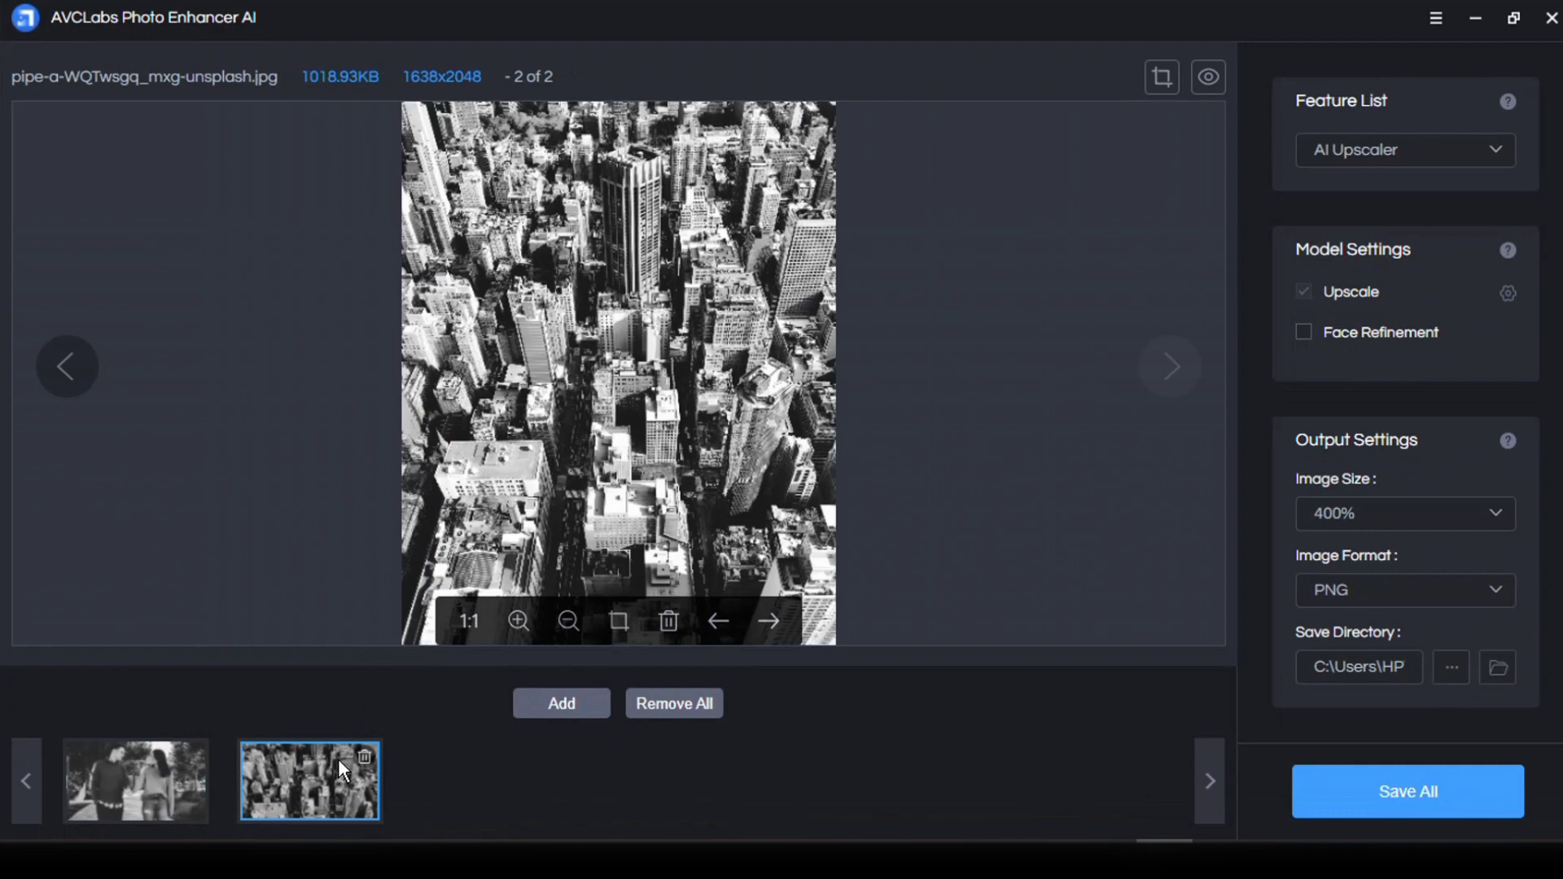
left_click(137, 783)
left_click(291, 784)
left_click(1368, 164)
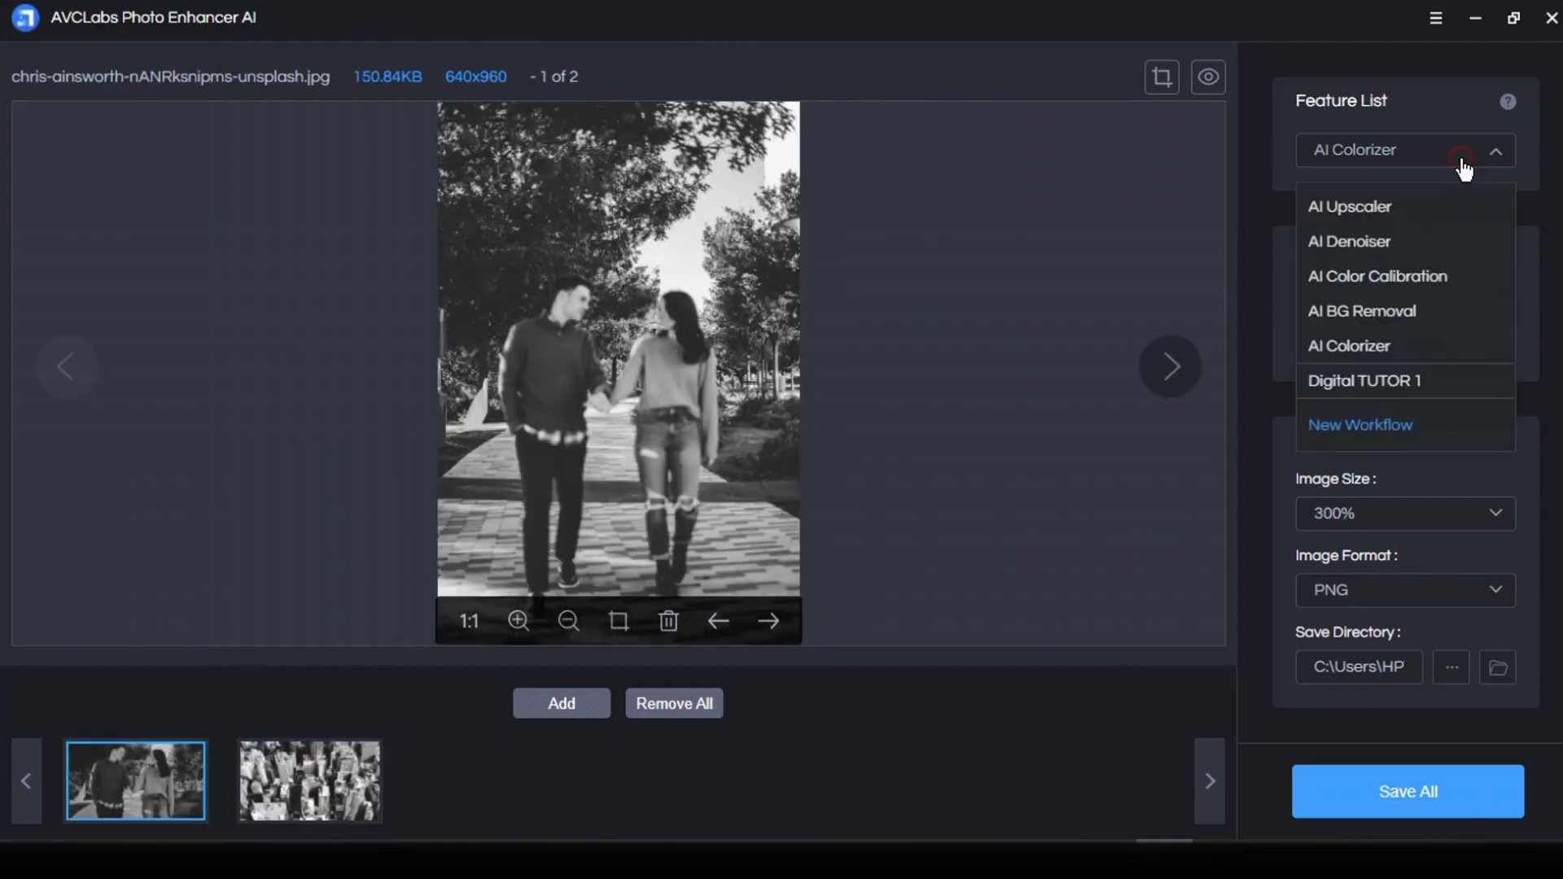
left_click(1388, 346)
left_click(1393, 513)
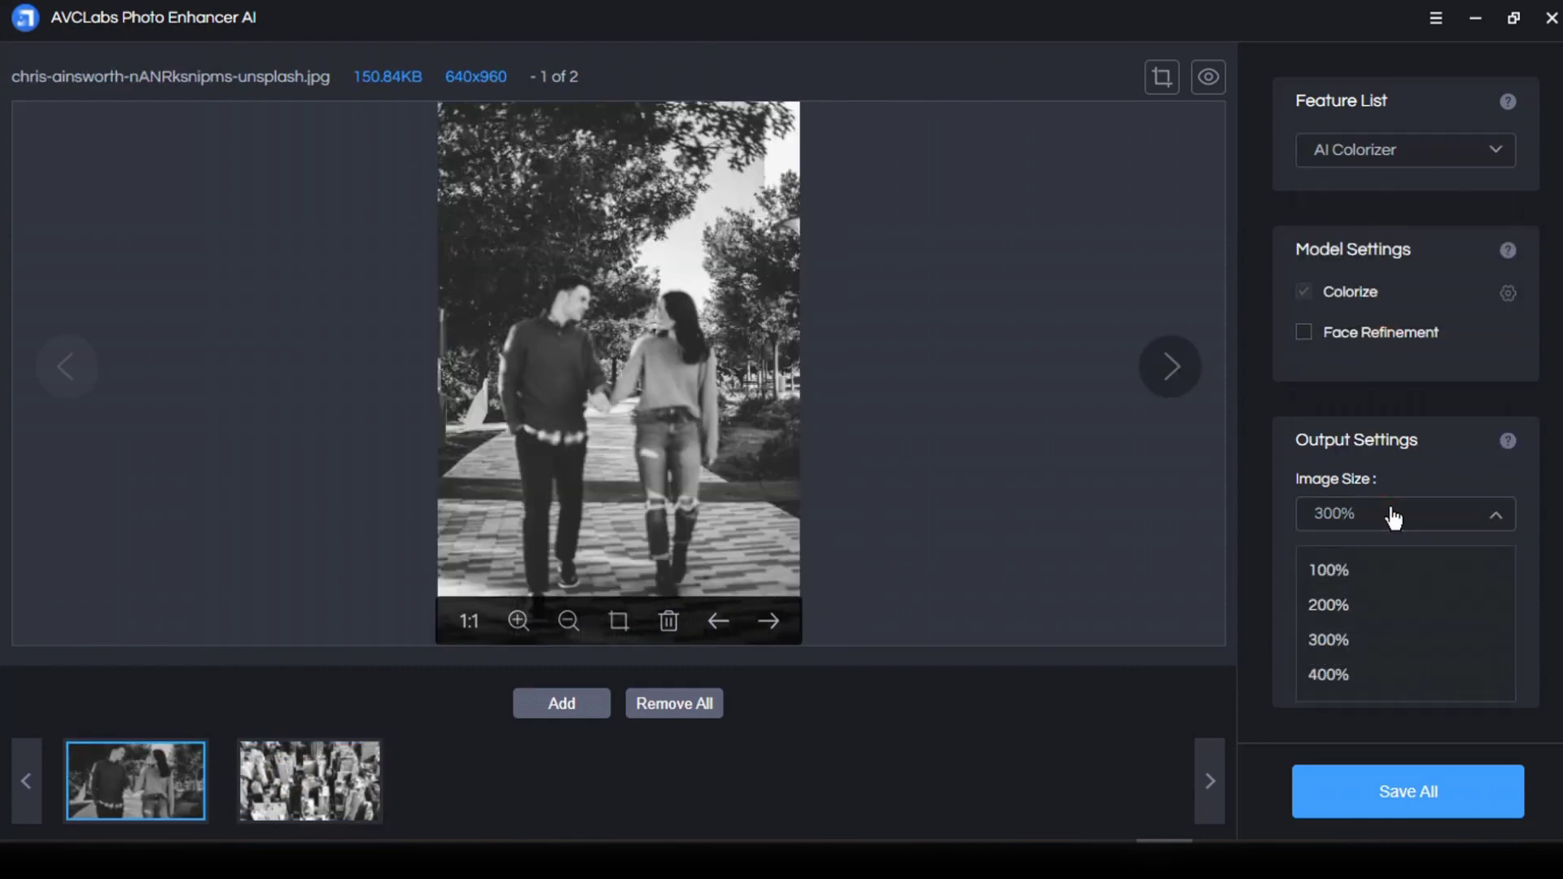
left_click(1334, 647)
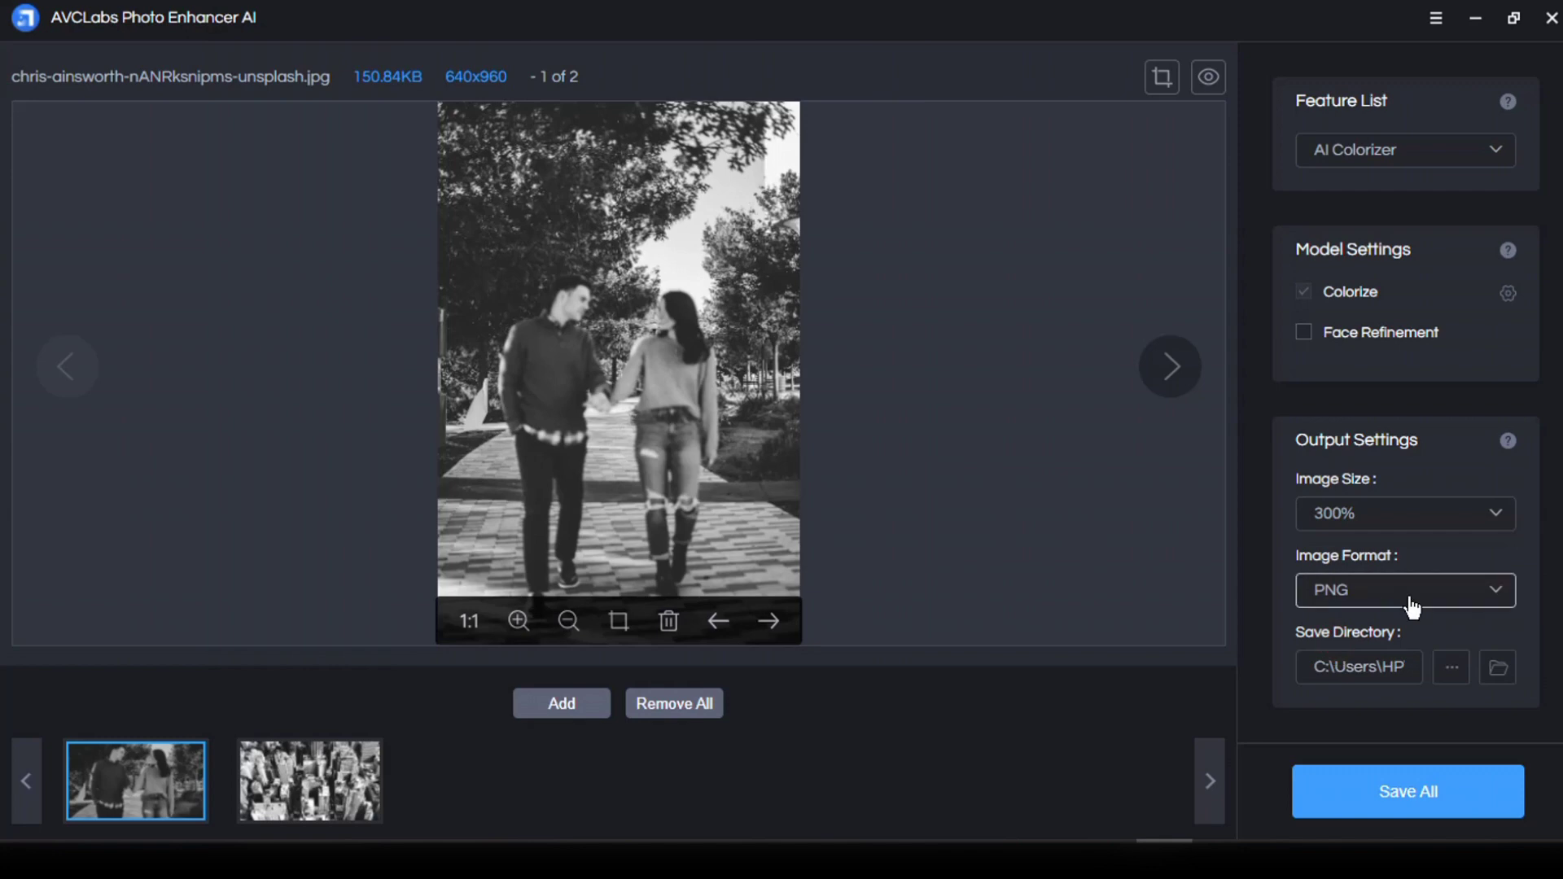
Colorize and save both photos, then view the before-and-after comparison zoomed out.
left_click(1405, 798)
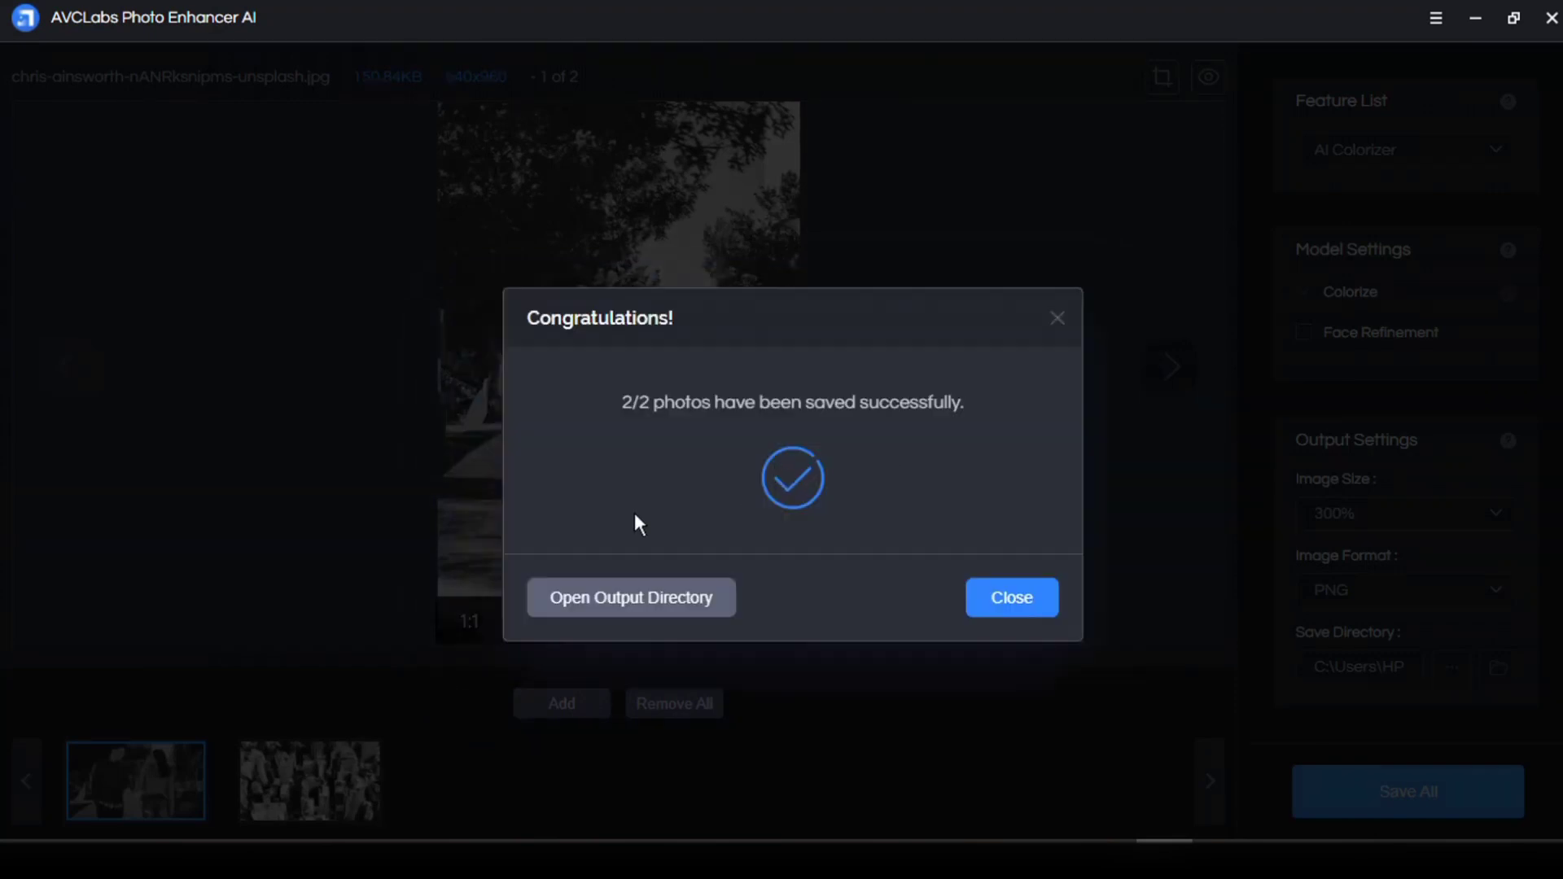
left_click(1208, 75)
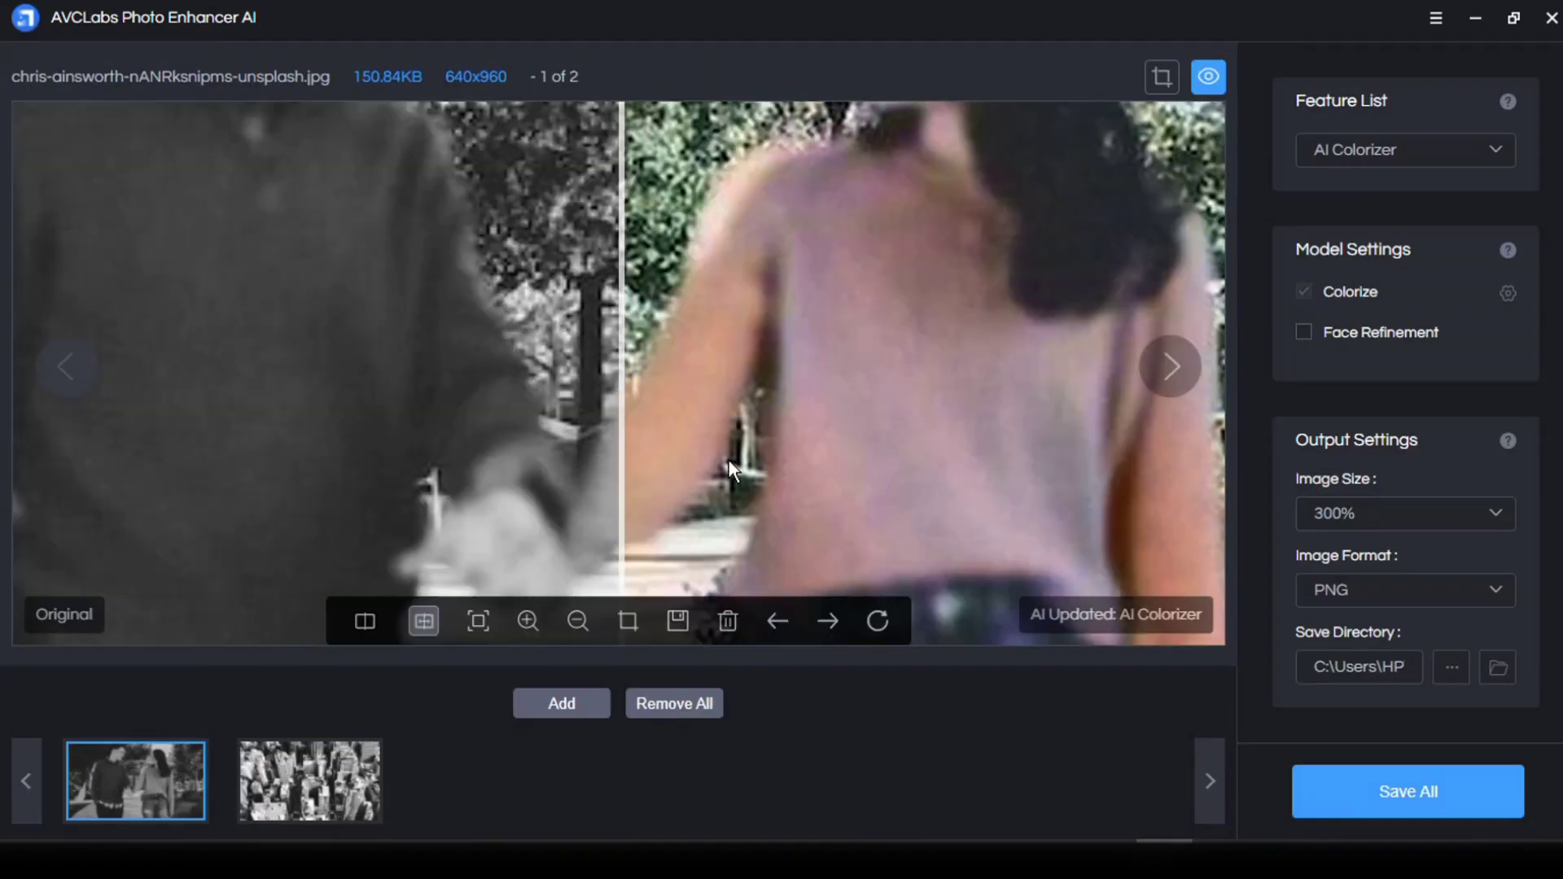
left_click(579, 625)
left_click(579, 623)
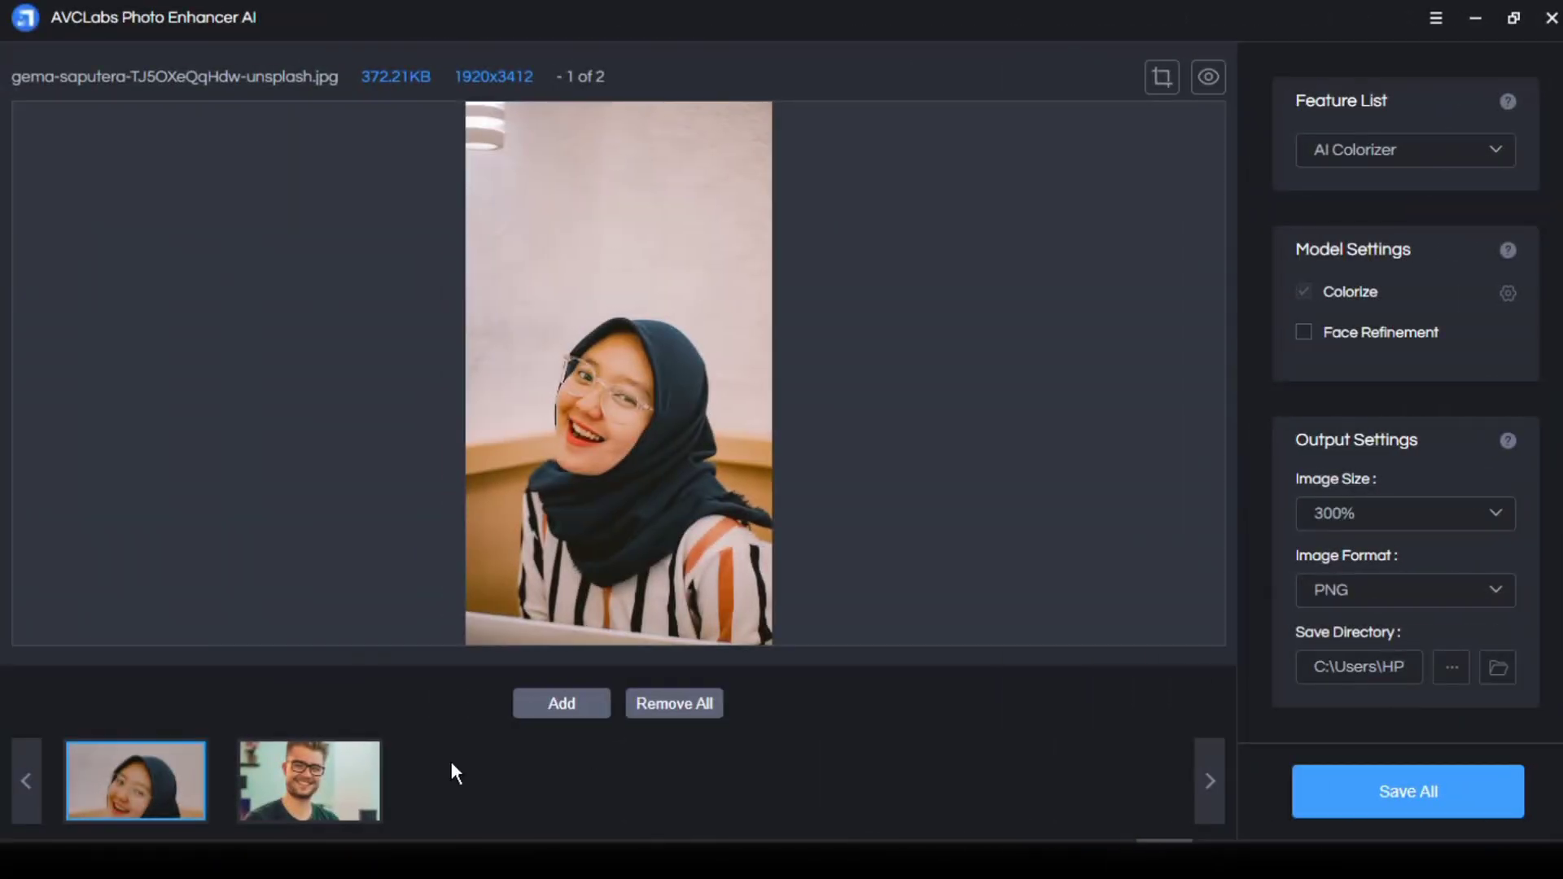
Switch to AI BG Removal at 400% output size and save both photos.
left_click(340, 787)
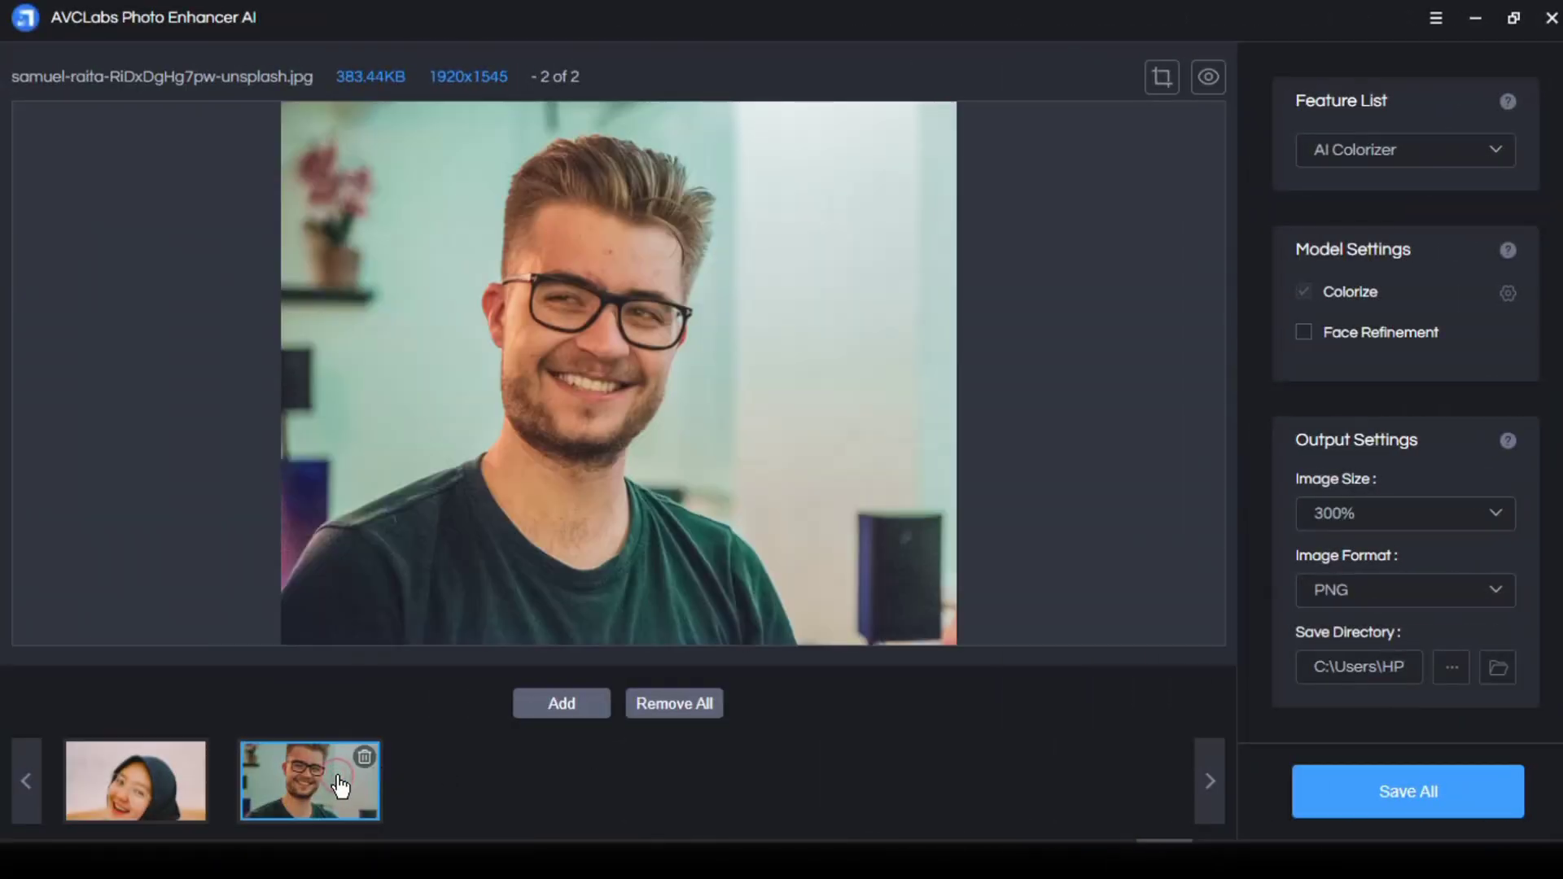
left_click(169, 786)
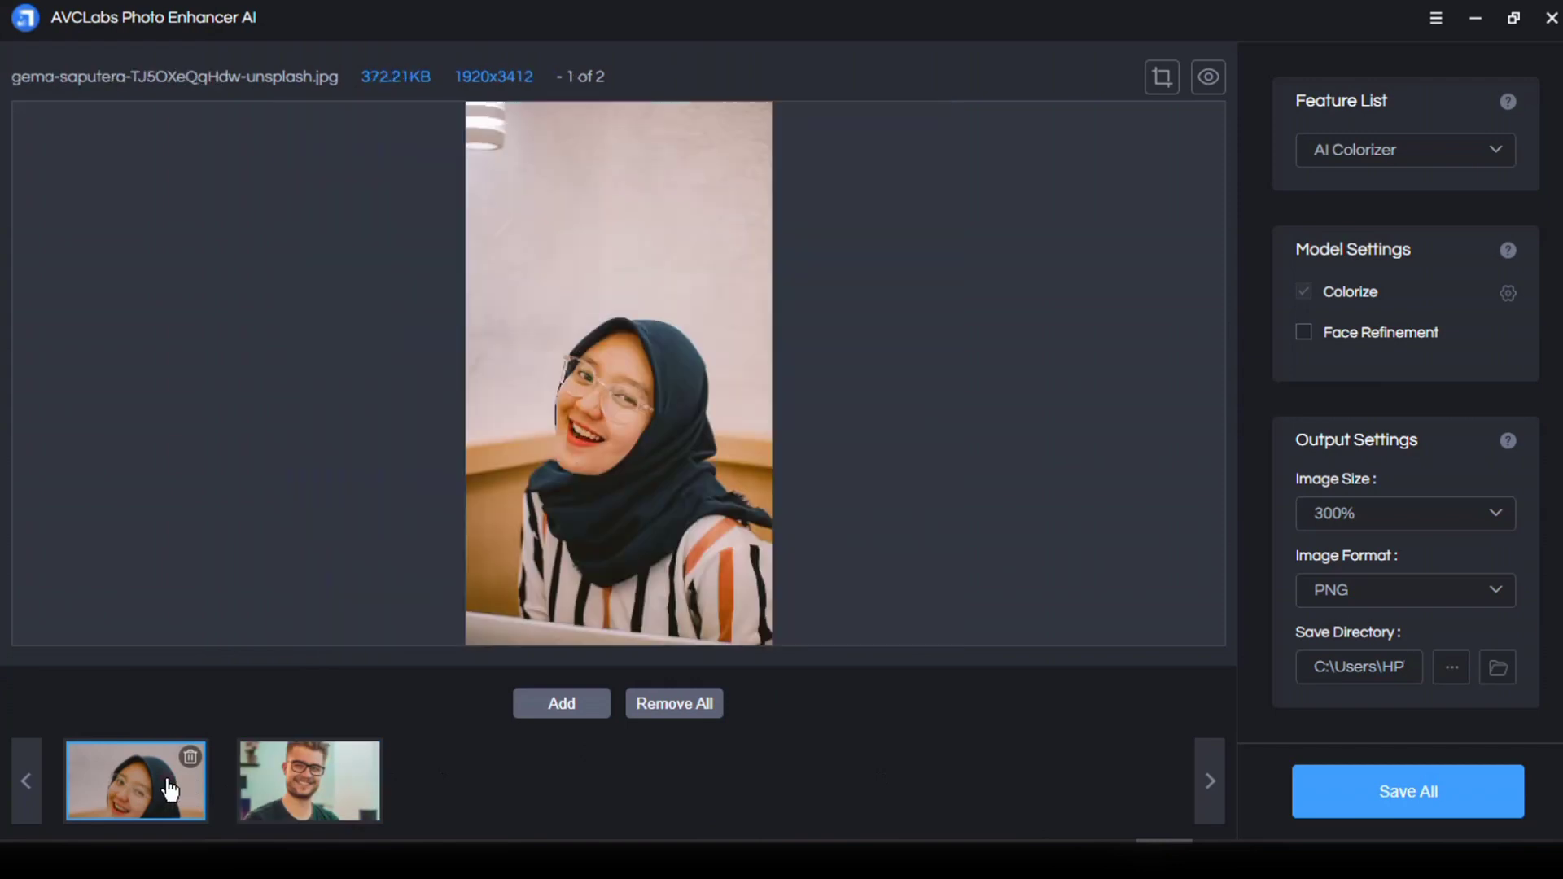
left_click(1431, 160)
left_click(1372, 321)
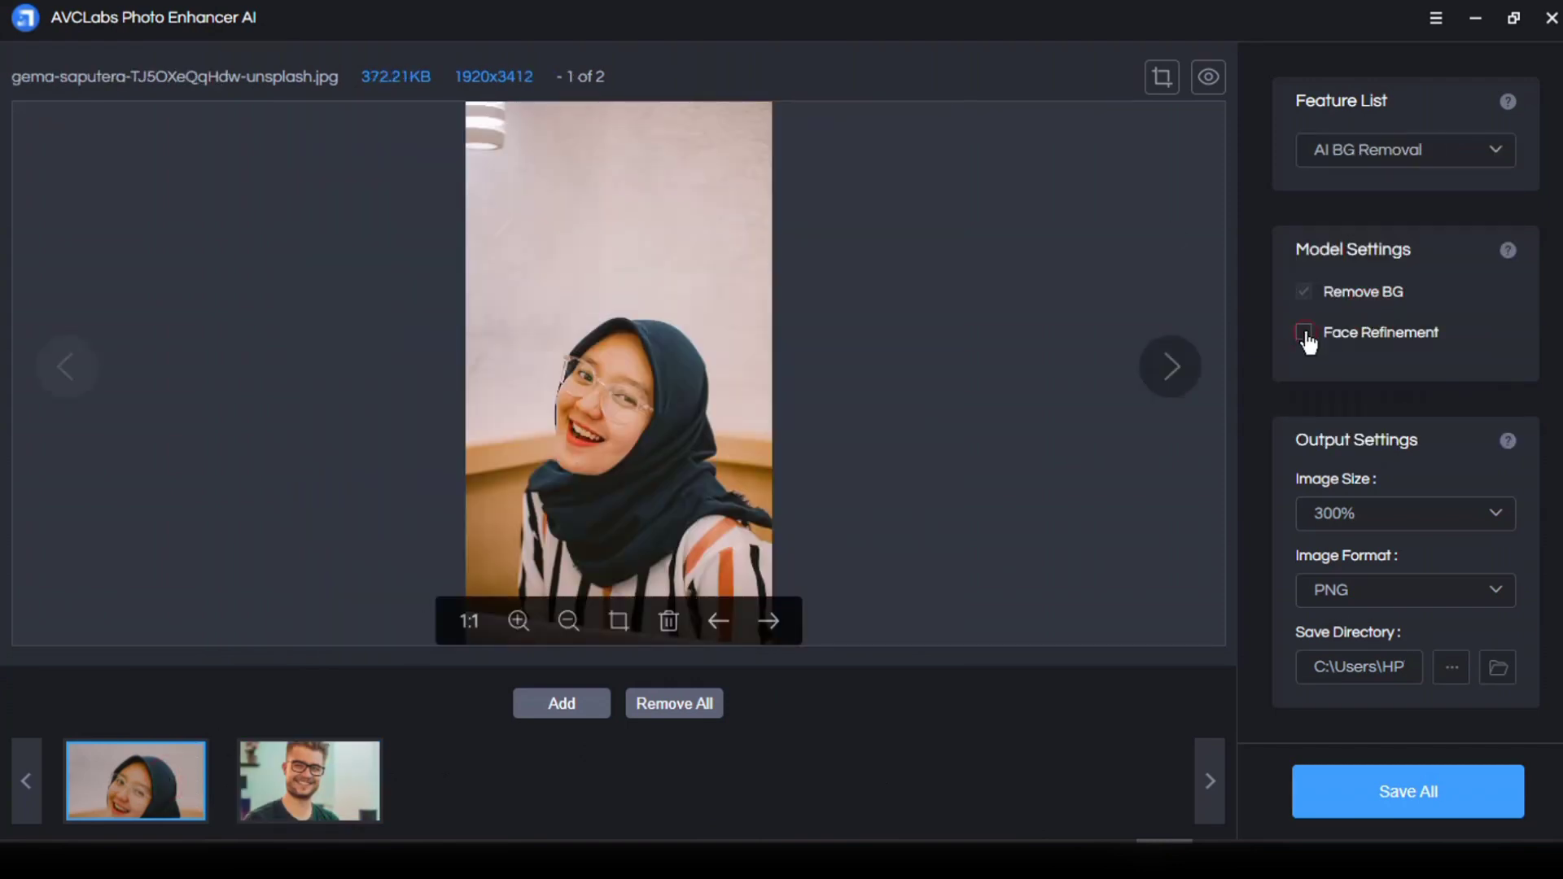
left_click(1384, 514)
left_click(1347, 672)
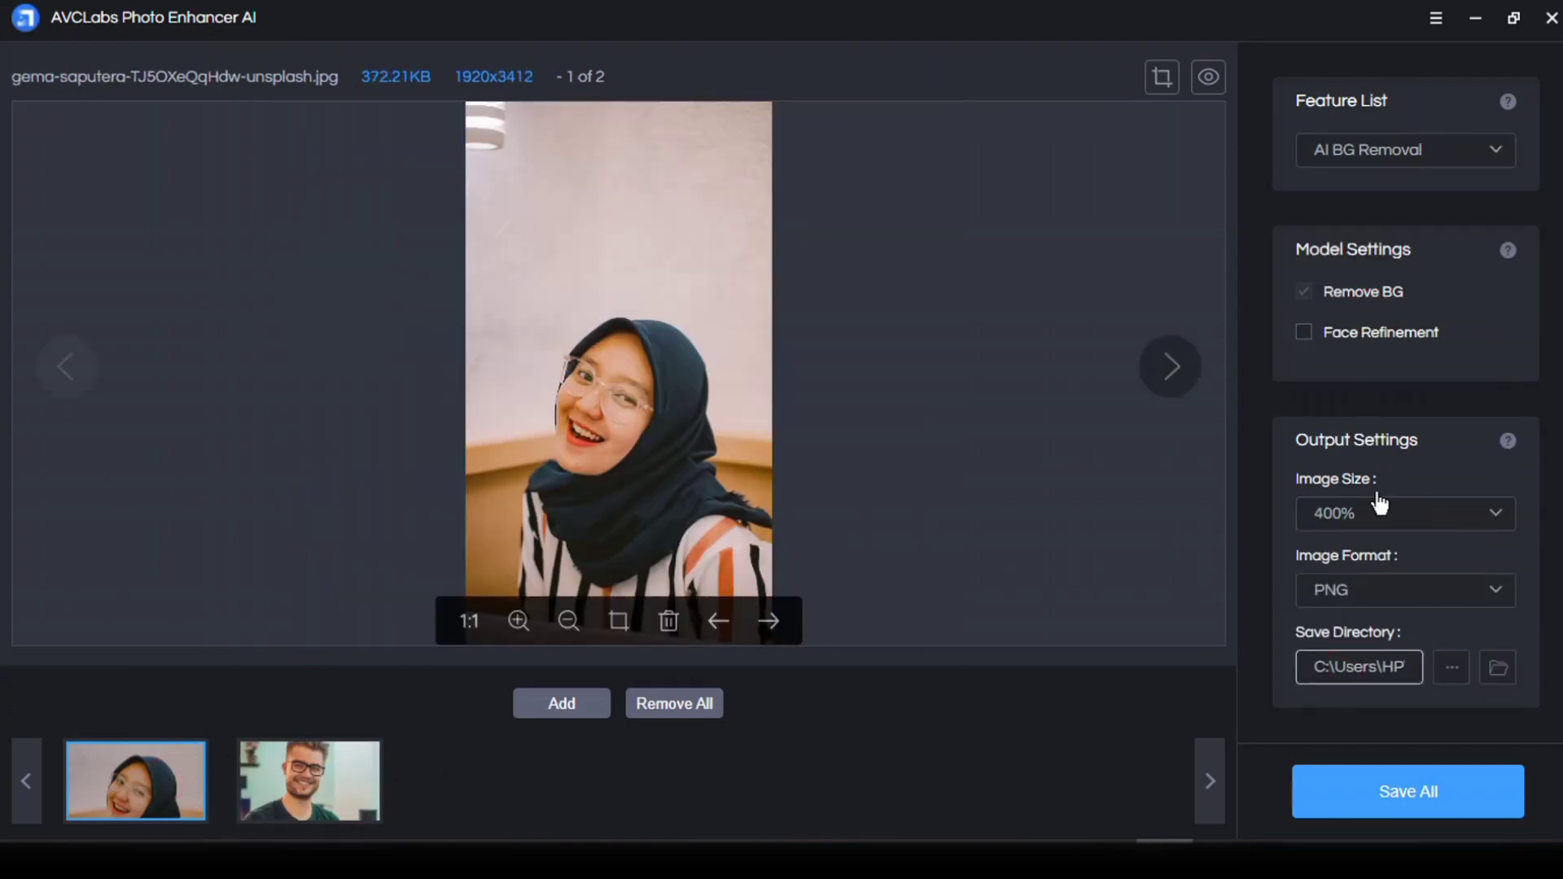
left_click(1385, 802)
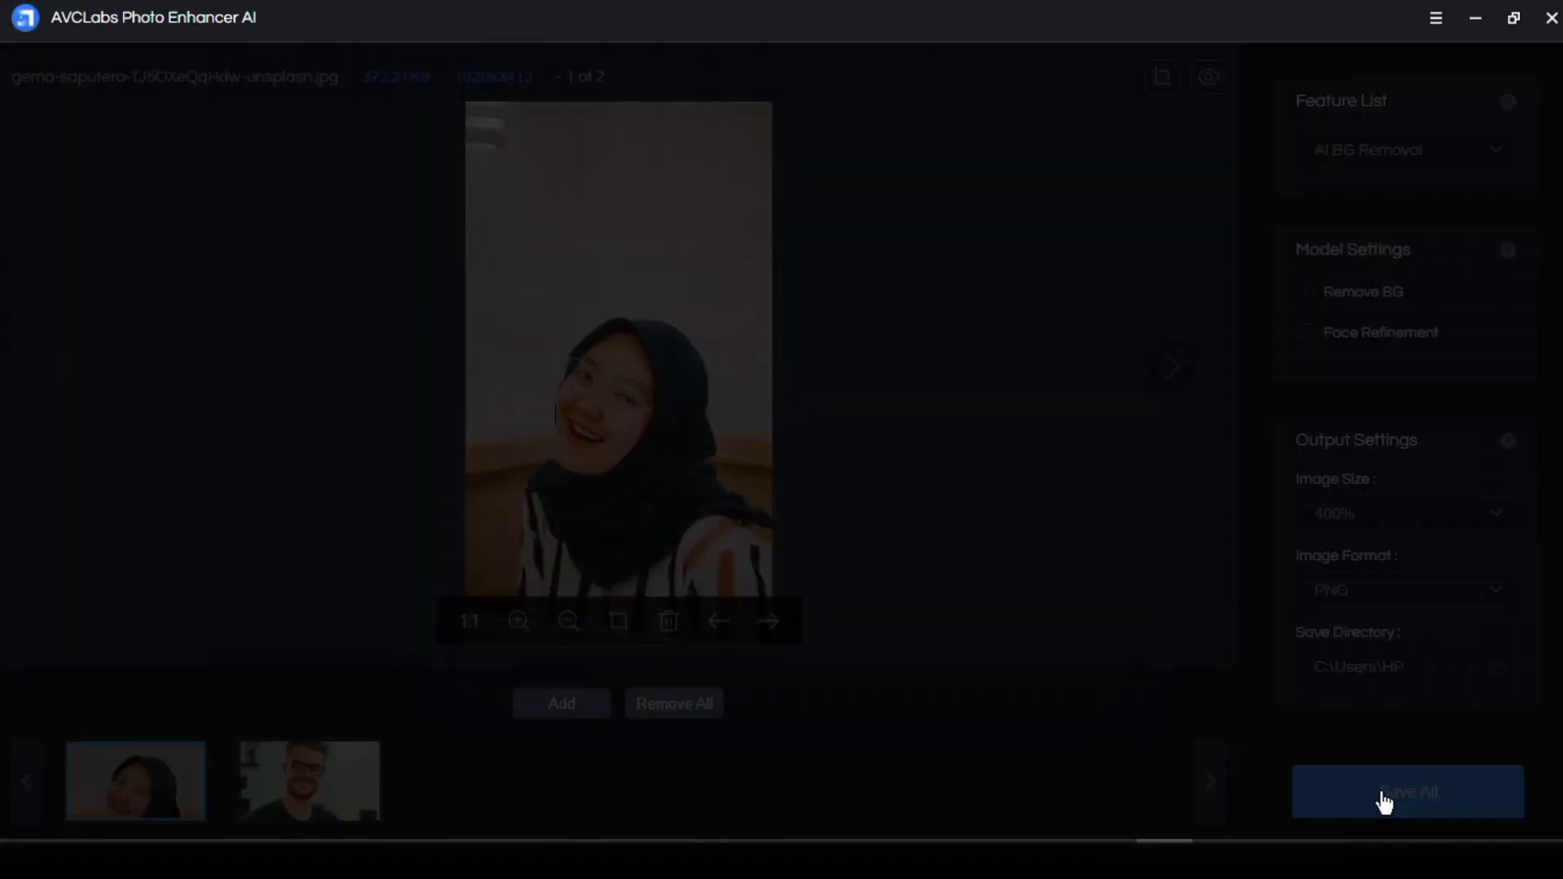
Compare the background-removed portrait against its original by sliding the split view.
left_click(1014, 607)
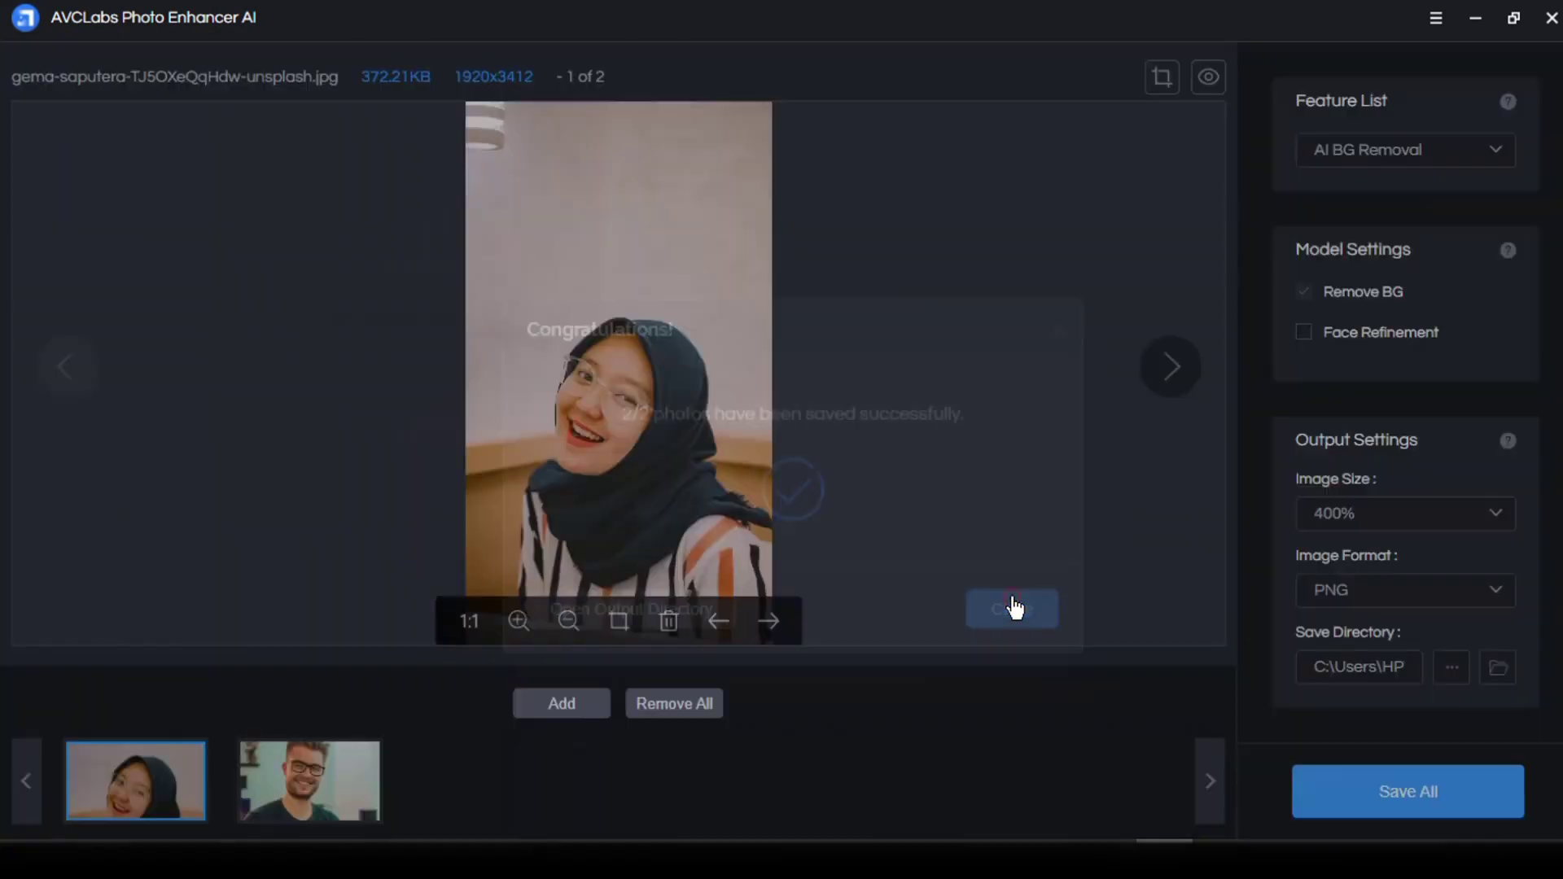
left_click(298, 794)
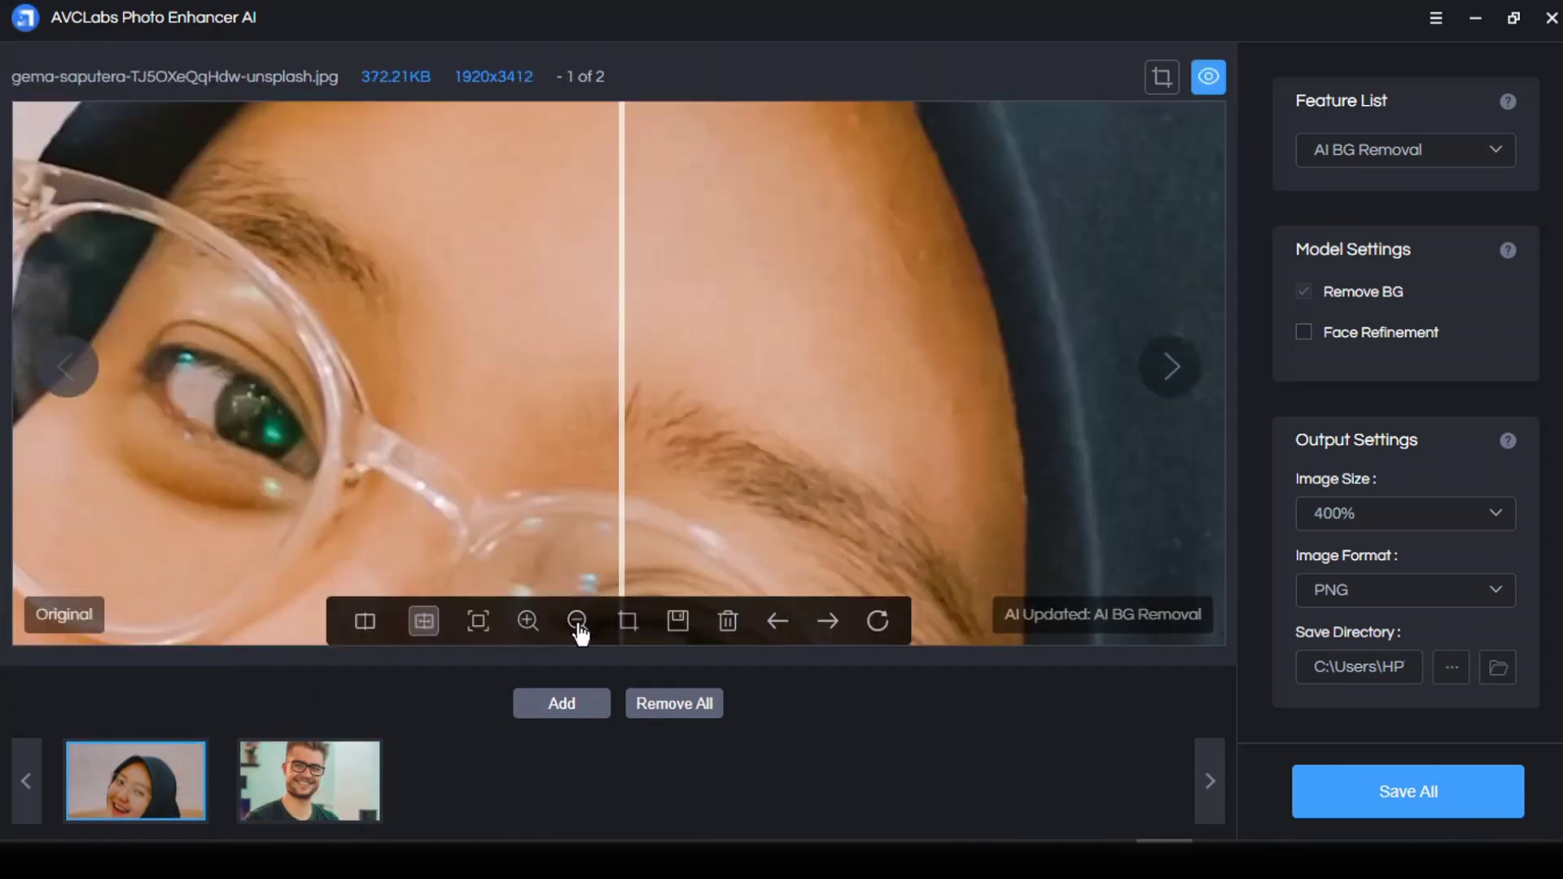
left_click(576, 621)
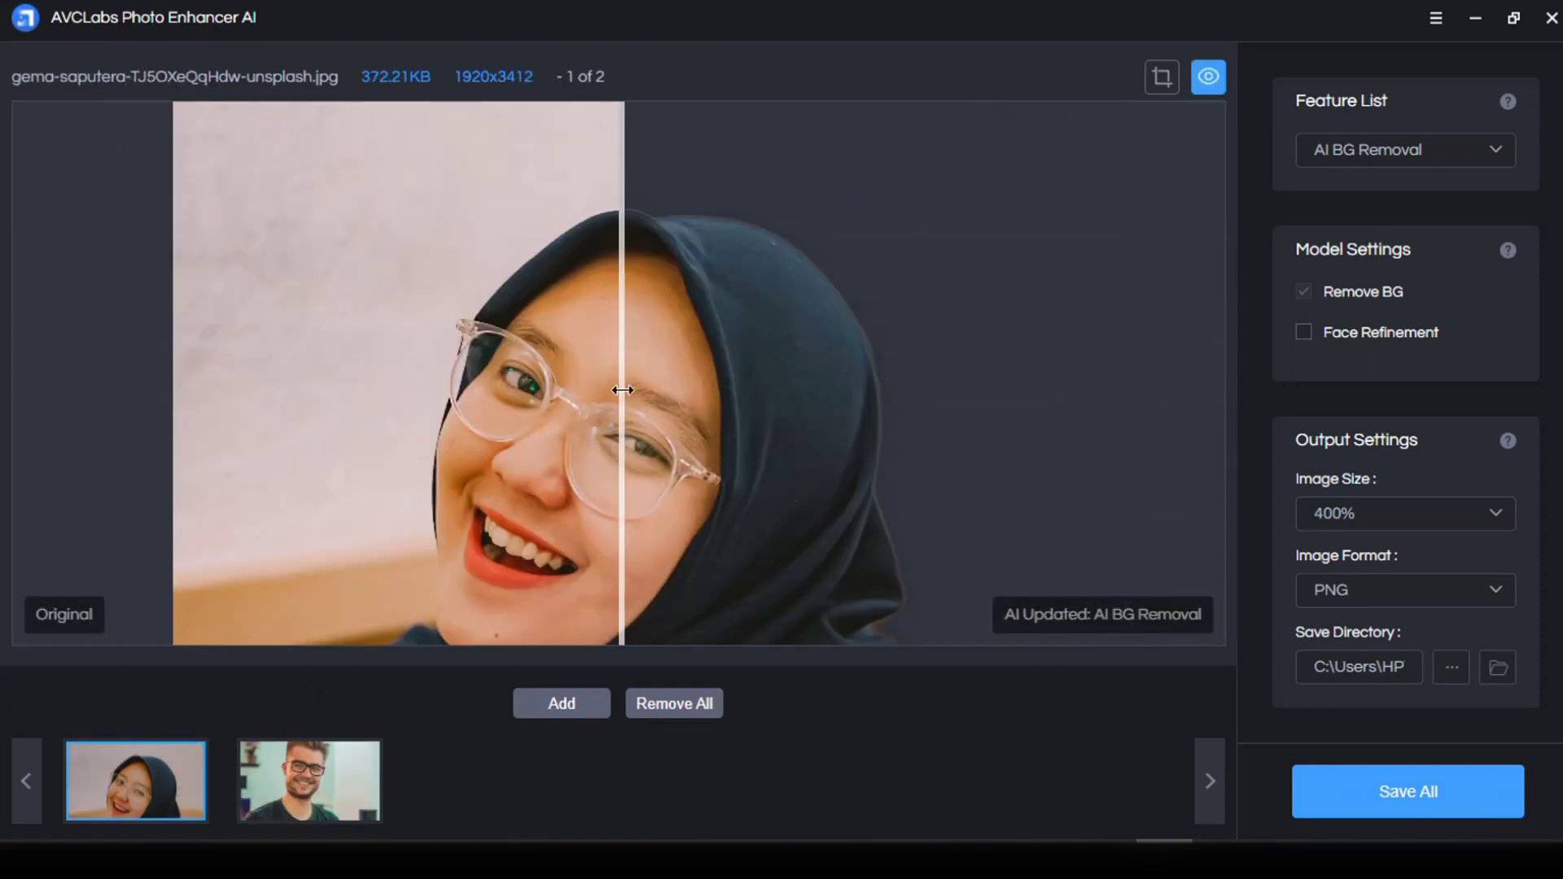
left_click_drag(621, 439, 1063, 488)
left_click_drag(741, 484, 716, 222)
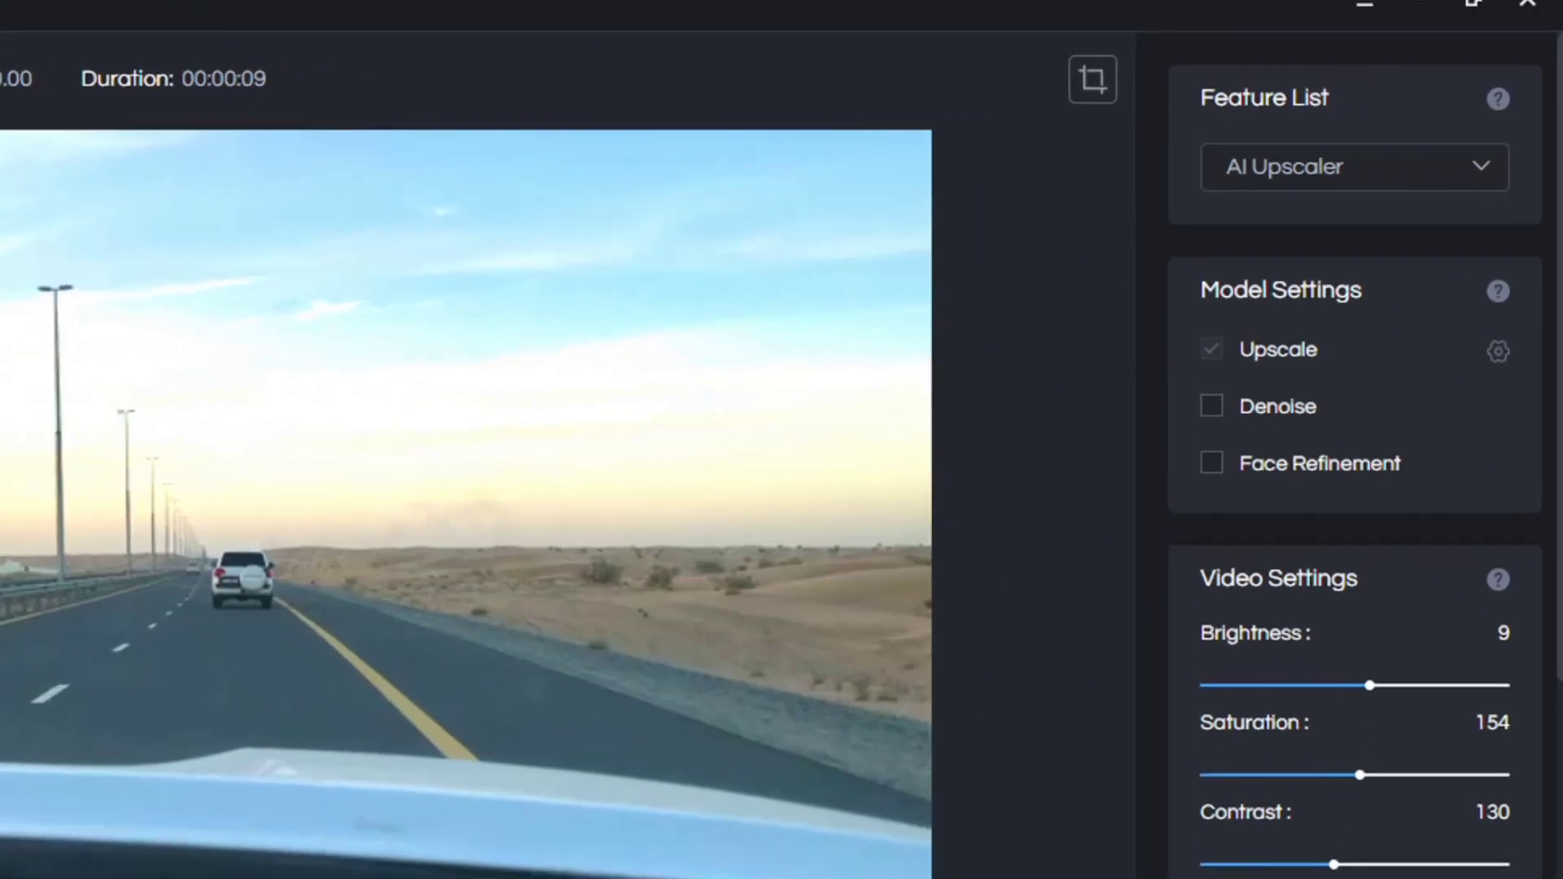
Keep AI Upscaler, nudge brightness, set contrast to 139, and keep MP4(H.264) output.
left_click(1382, 143)
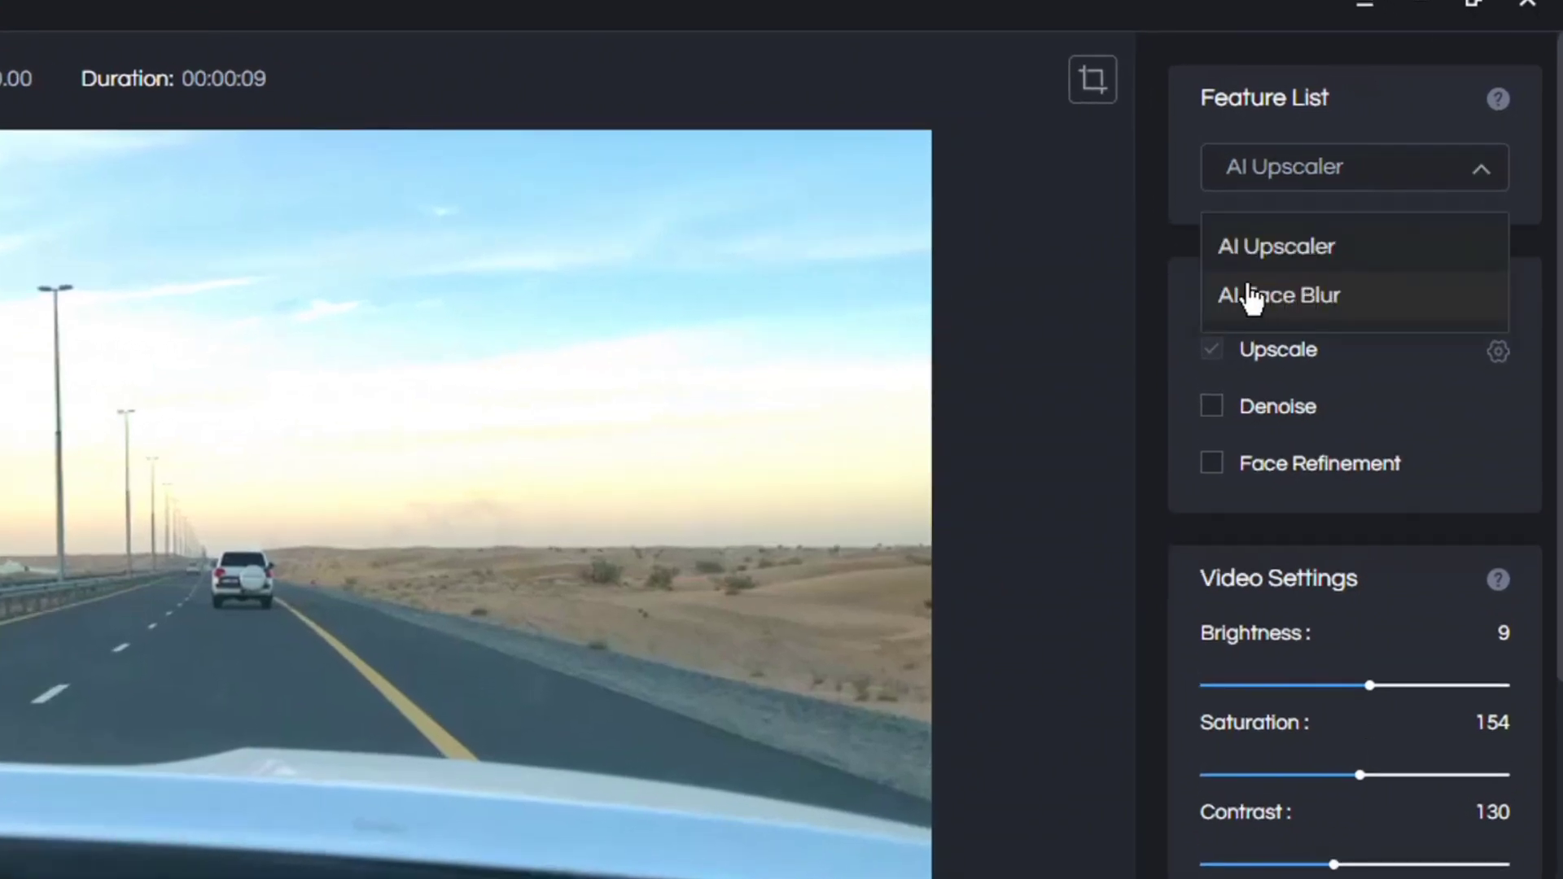
left_click_drag(1371, 686, 1353, 685)
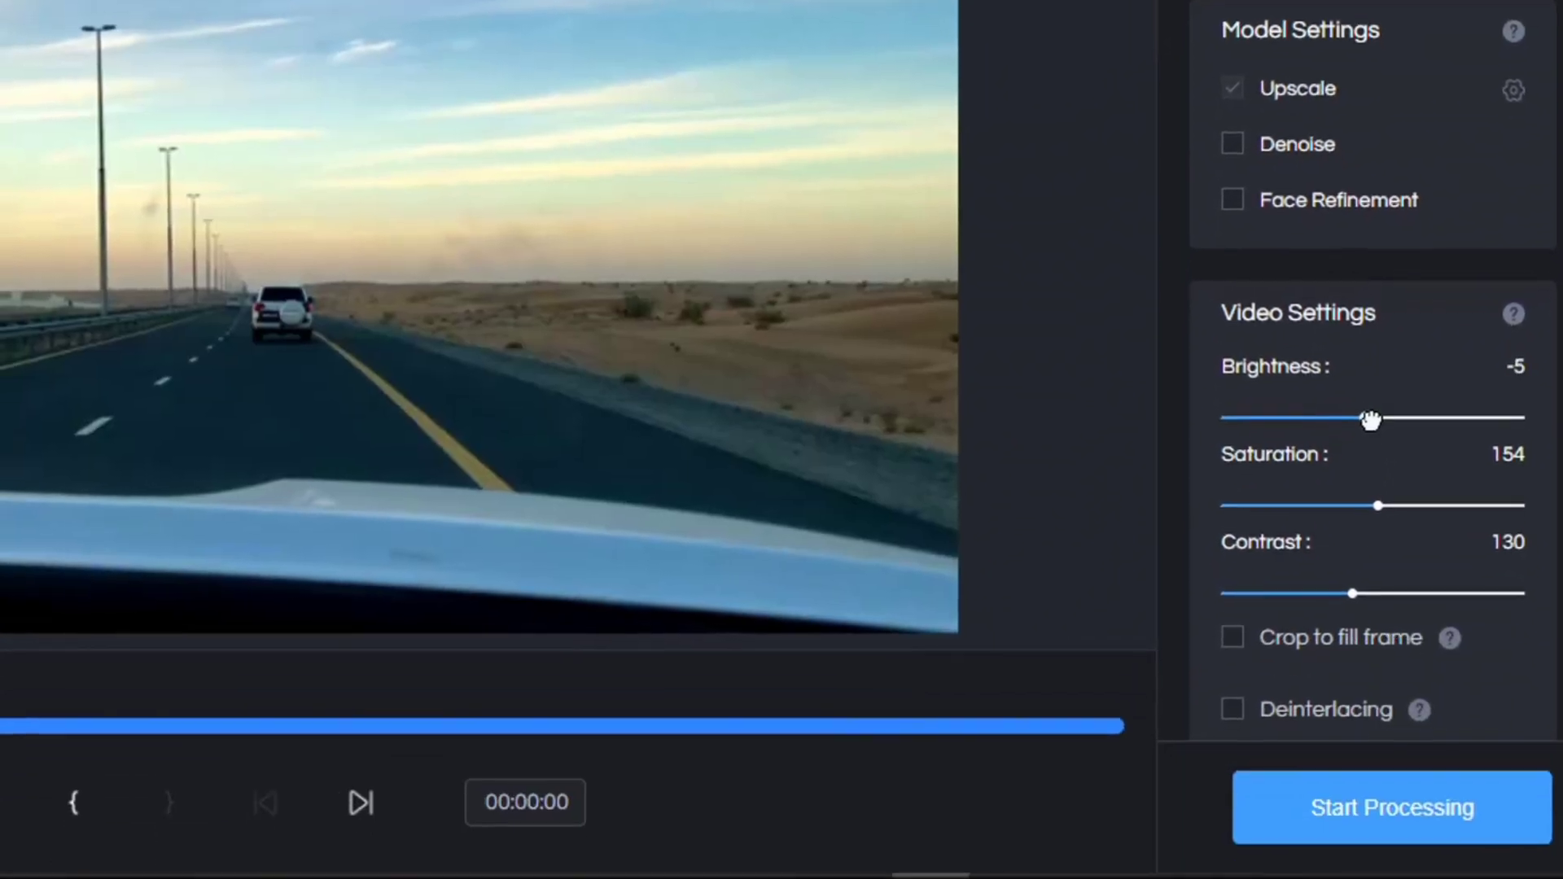
left_click_drag(1358, 439, 1373, 440)
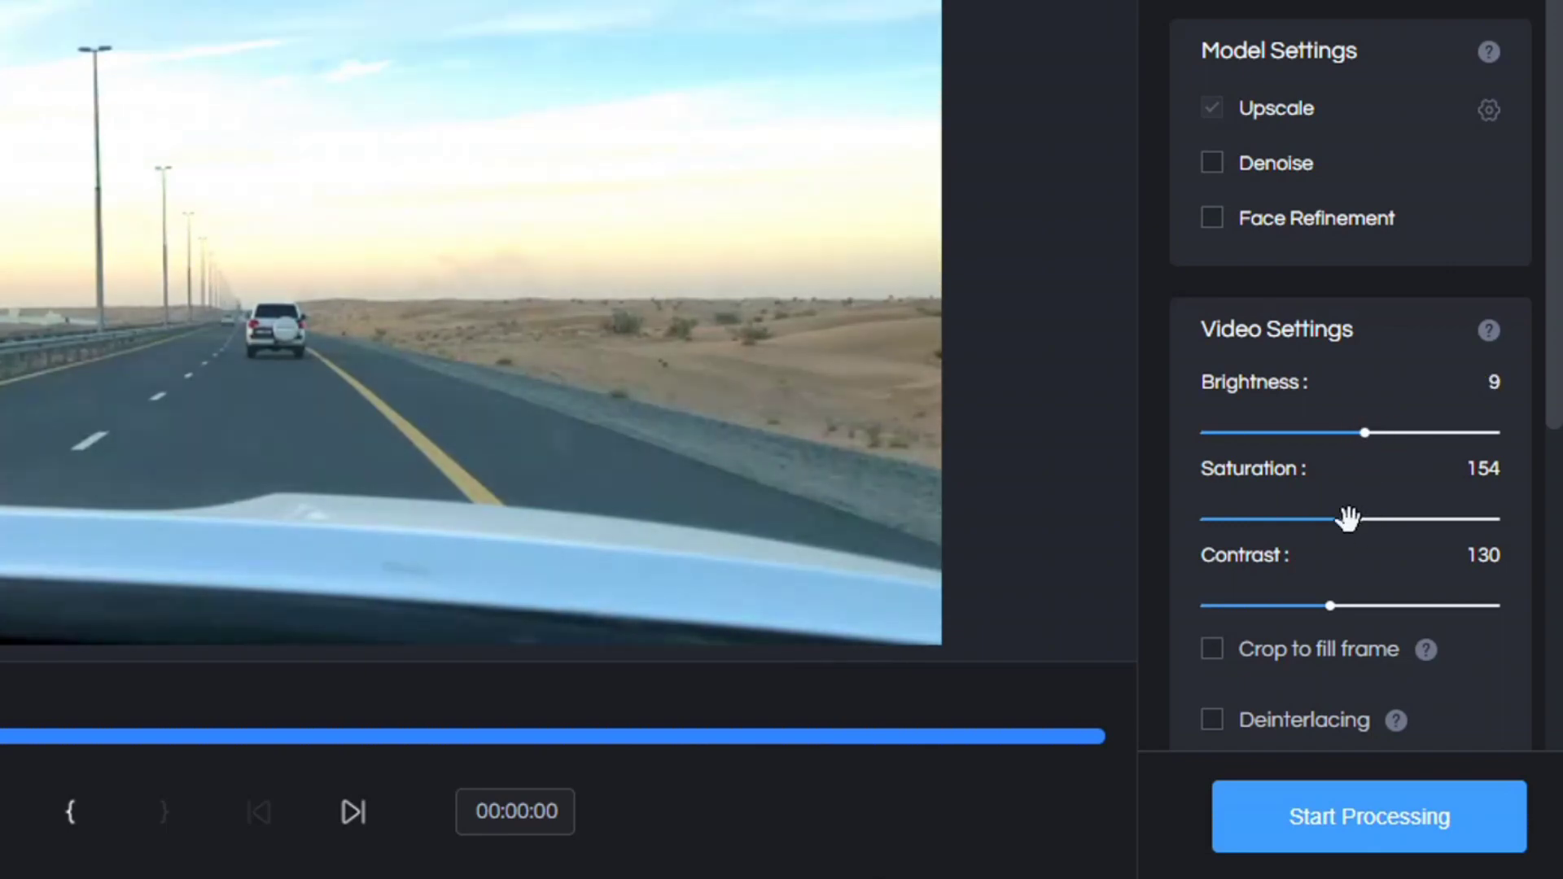
left_click_drag(1359, 608, 1345, 611)
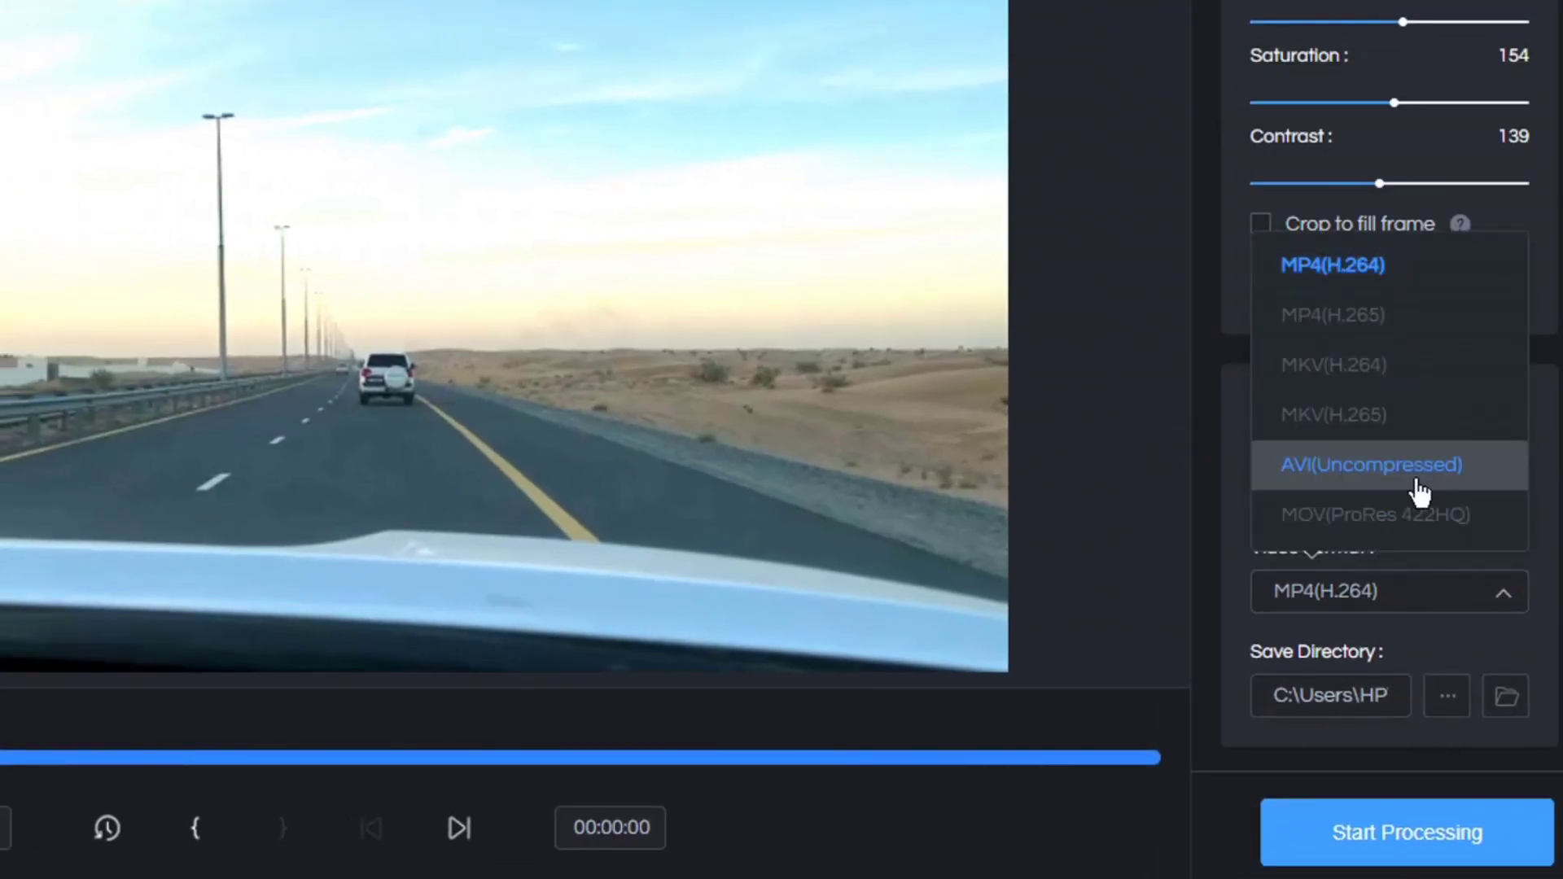
left_click(1325, 588)
scroll(1250, 426, "up", 5)
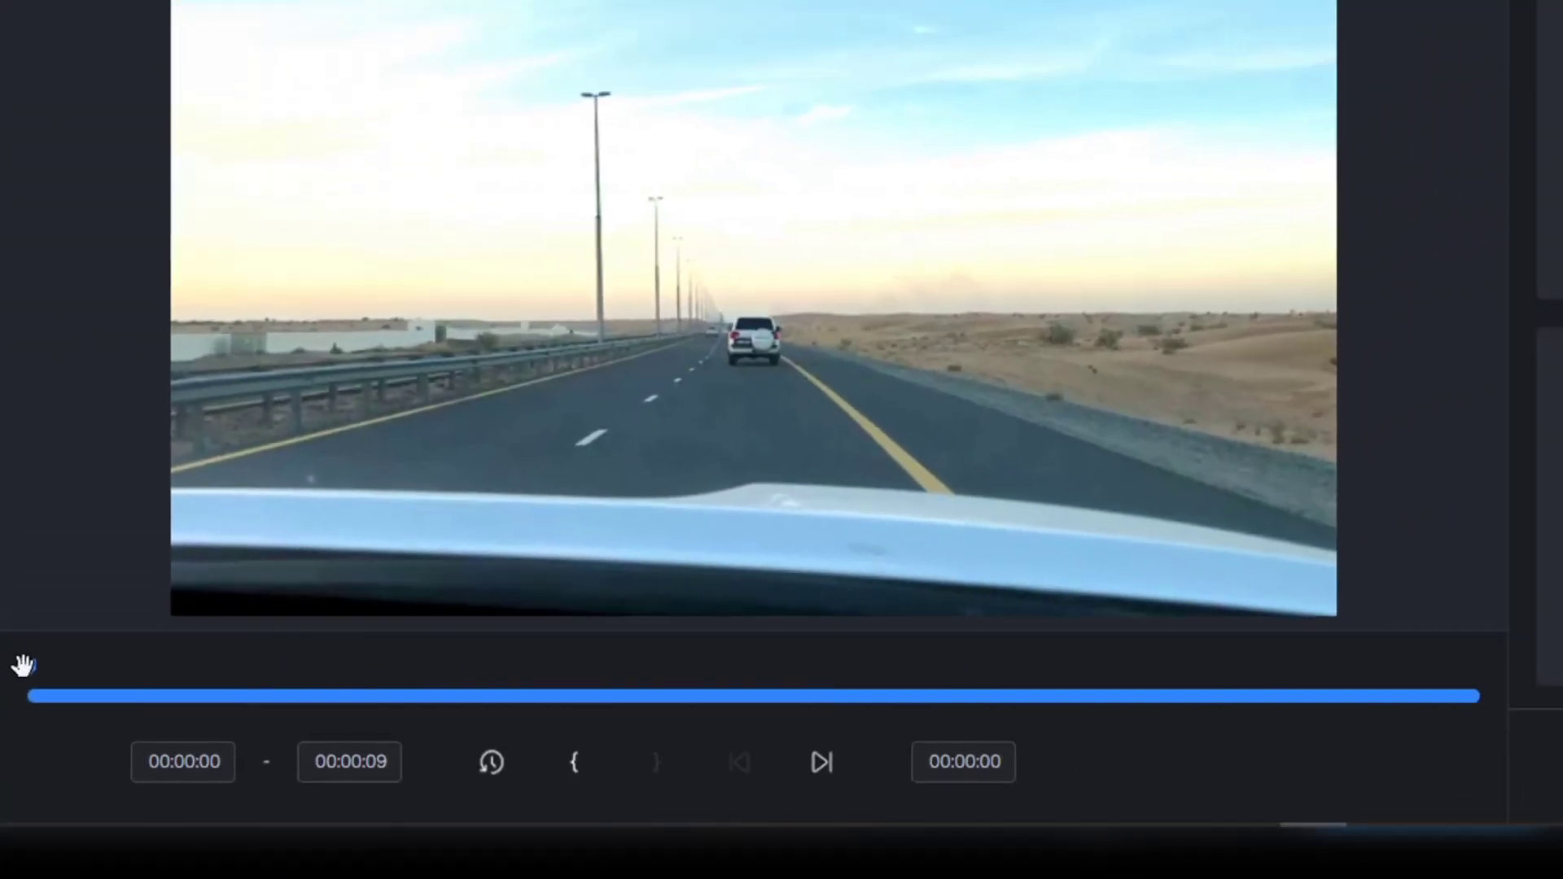
Try a 2–7 second trim range on the road clip, then reset it.
left_click(187, 680)
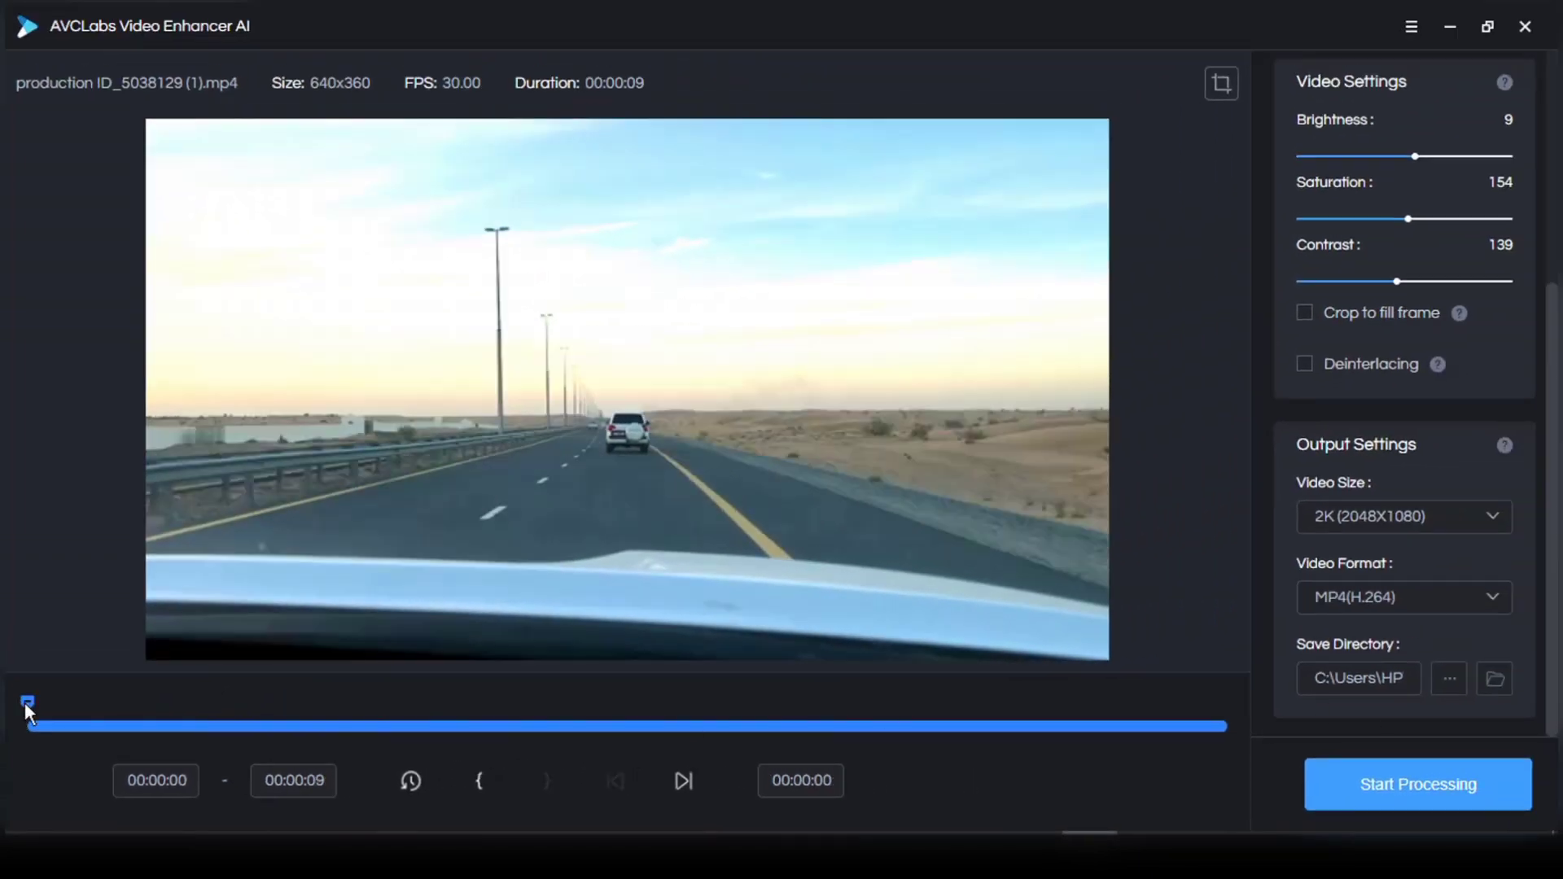
mouse_move(25, 702)
left_mouse_down()
mouse_move(1091, 702)
mouse_move(963, 704)
left_mouse_up()
left_click(481, 784)
left_click(547, 781)
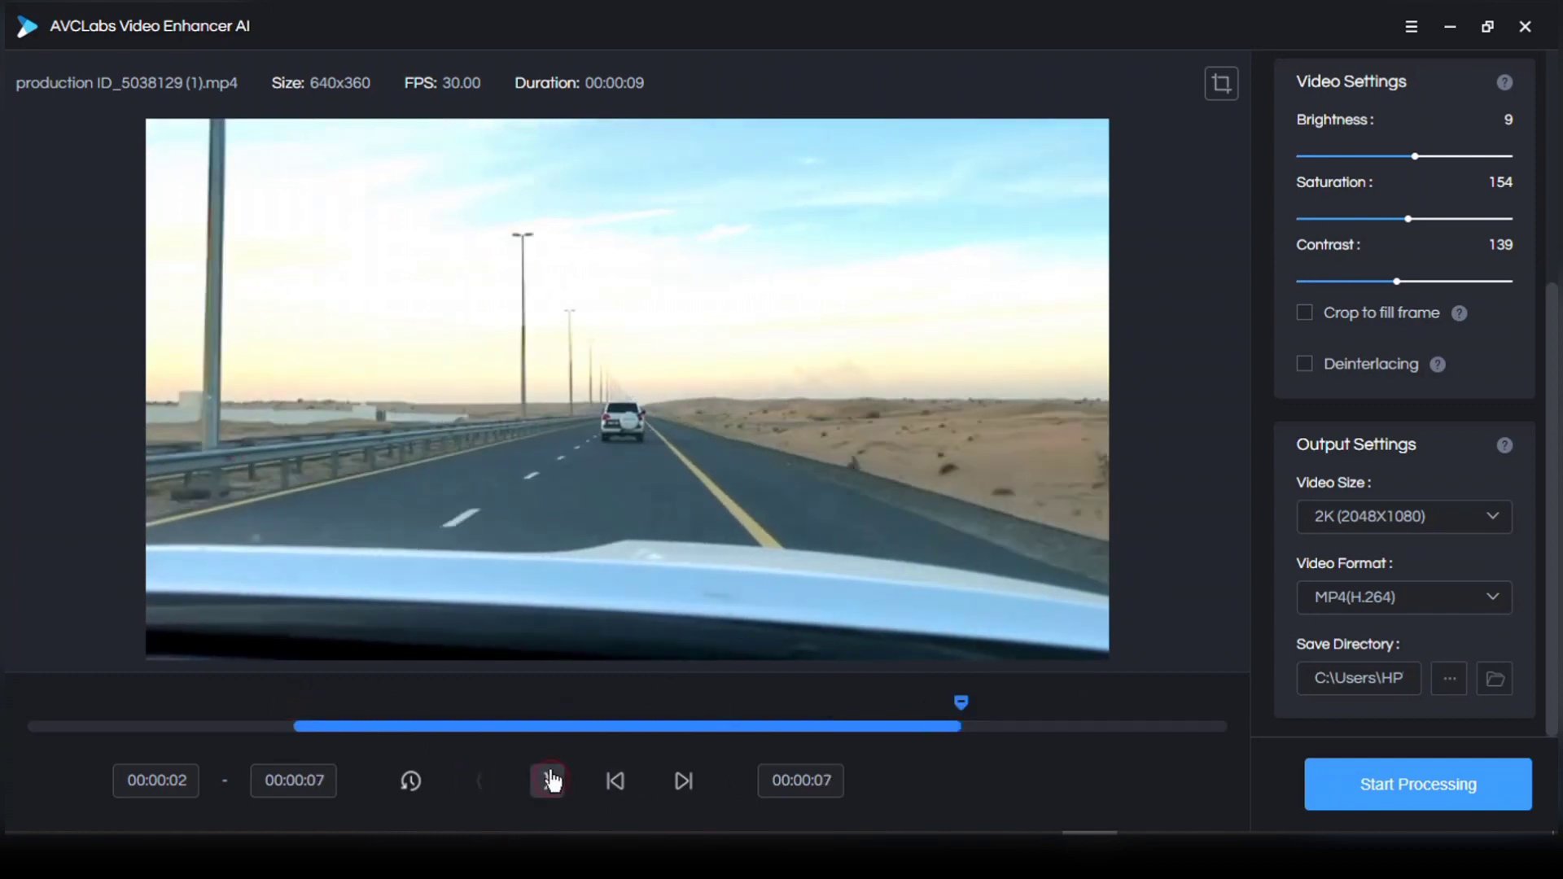
left_click(409, 785)
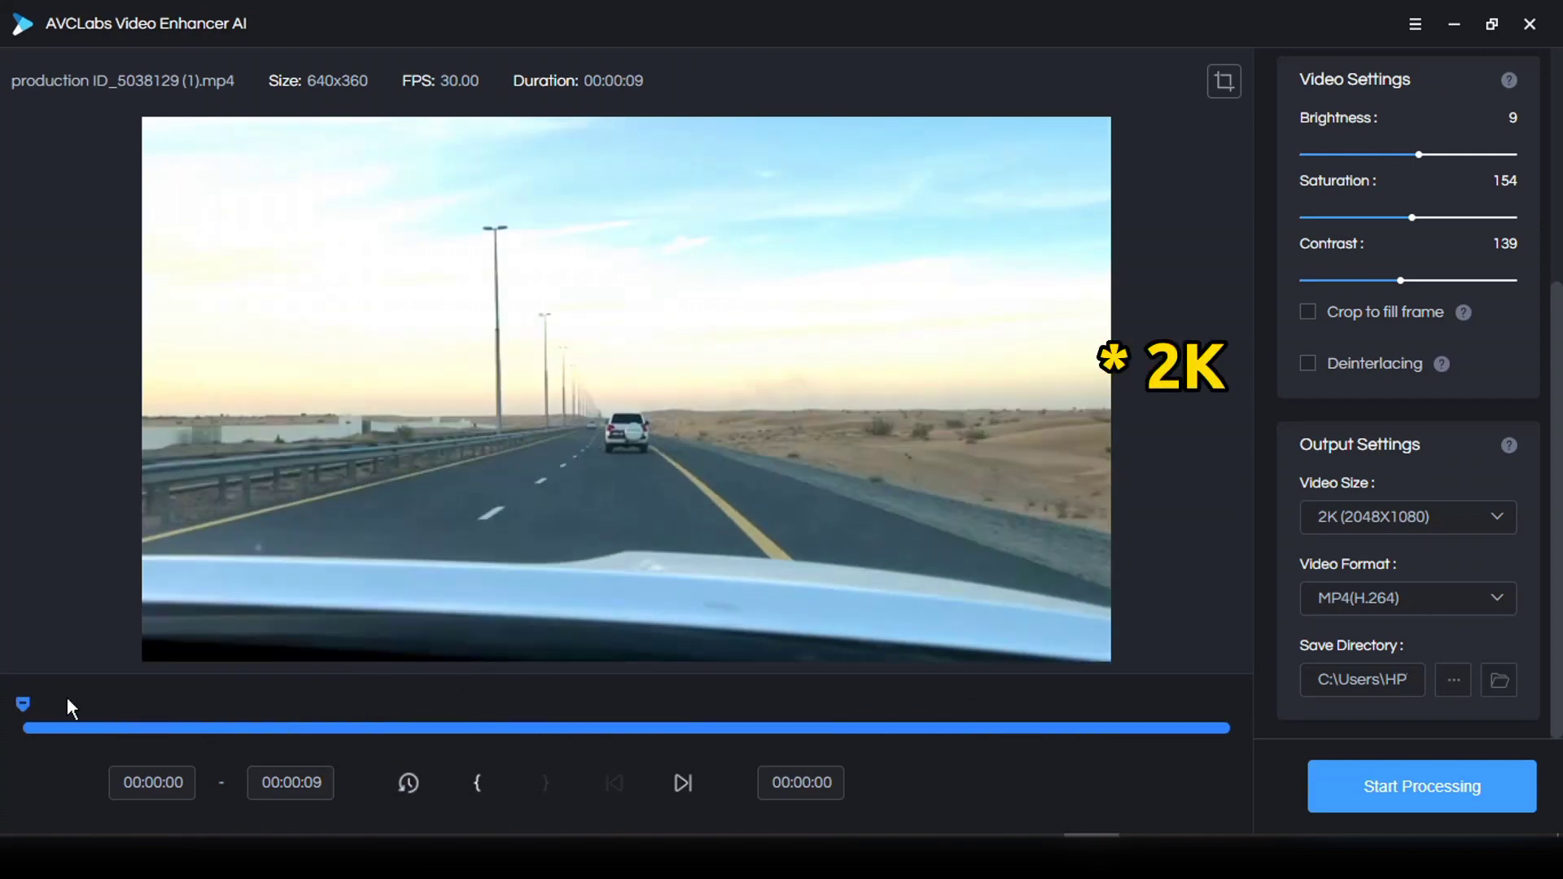
Set the clip's end at 00:00:06 and start enhancing the trimmed clip.
left_click_drag(23, 704, 826, 707)
left_click(546, 783)
left_click(544, 784)
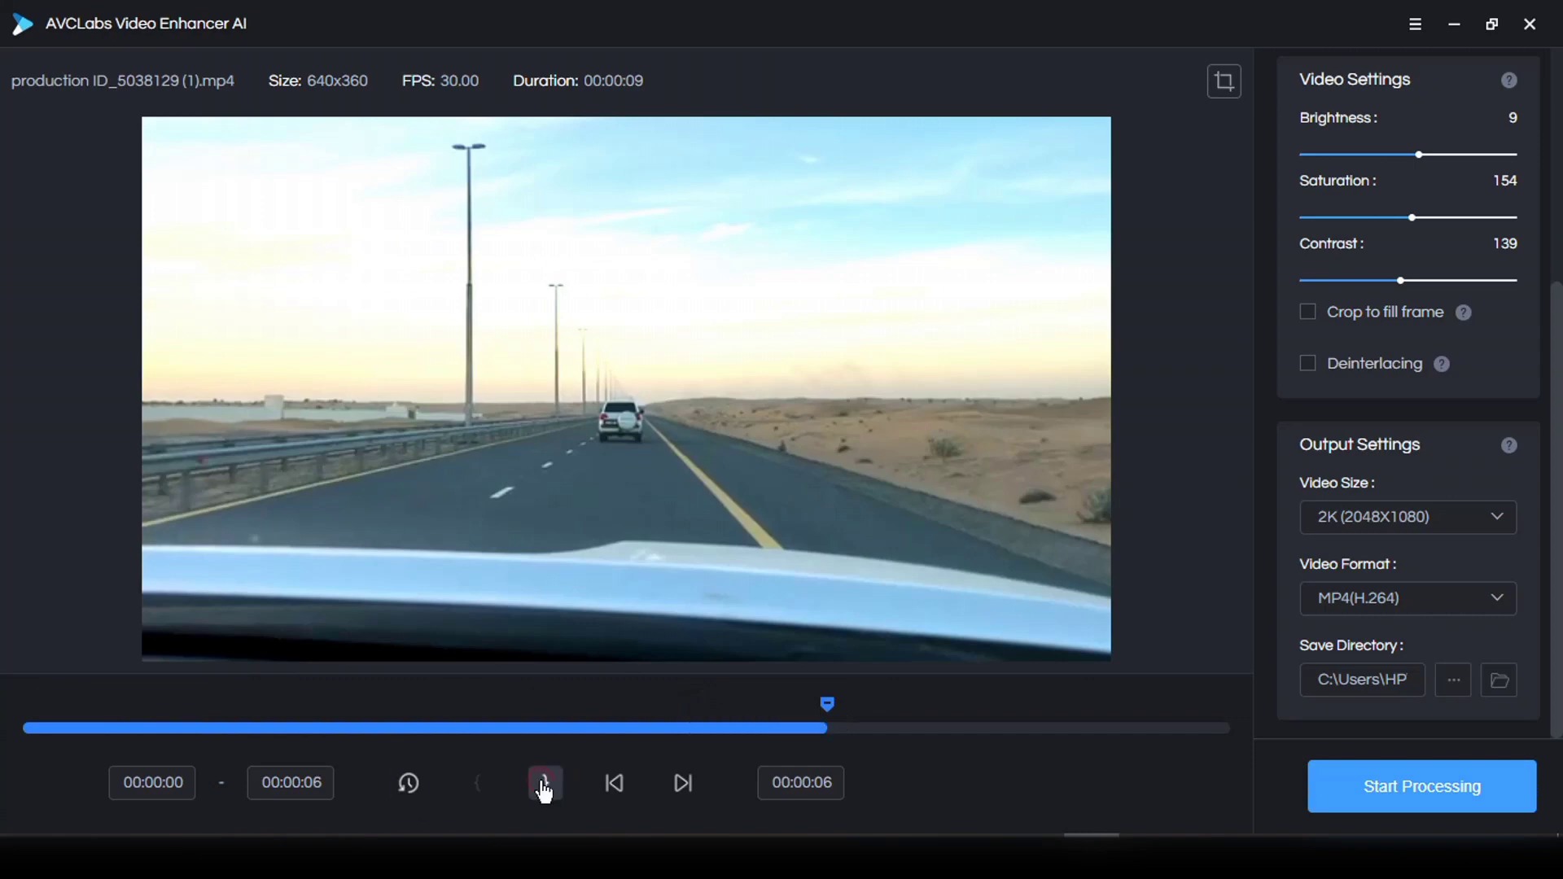
left_click(1370, 791)
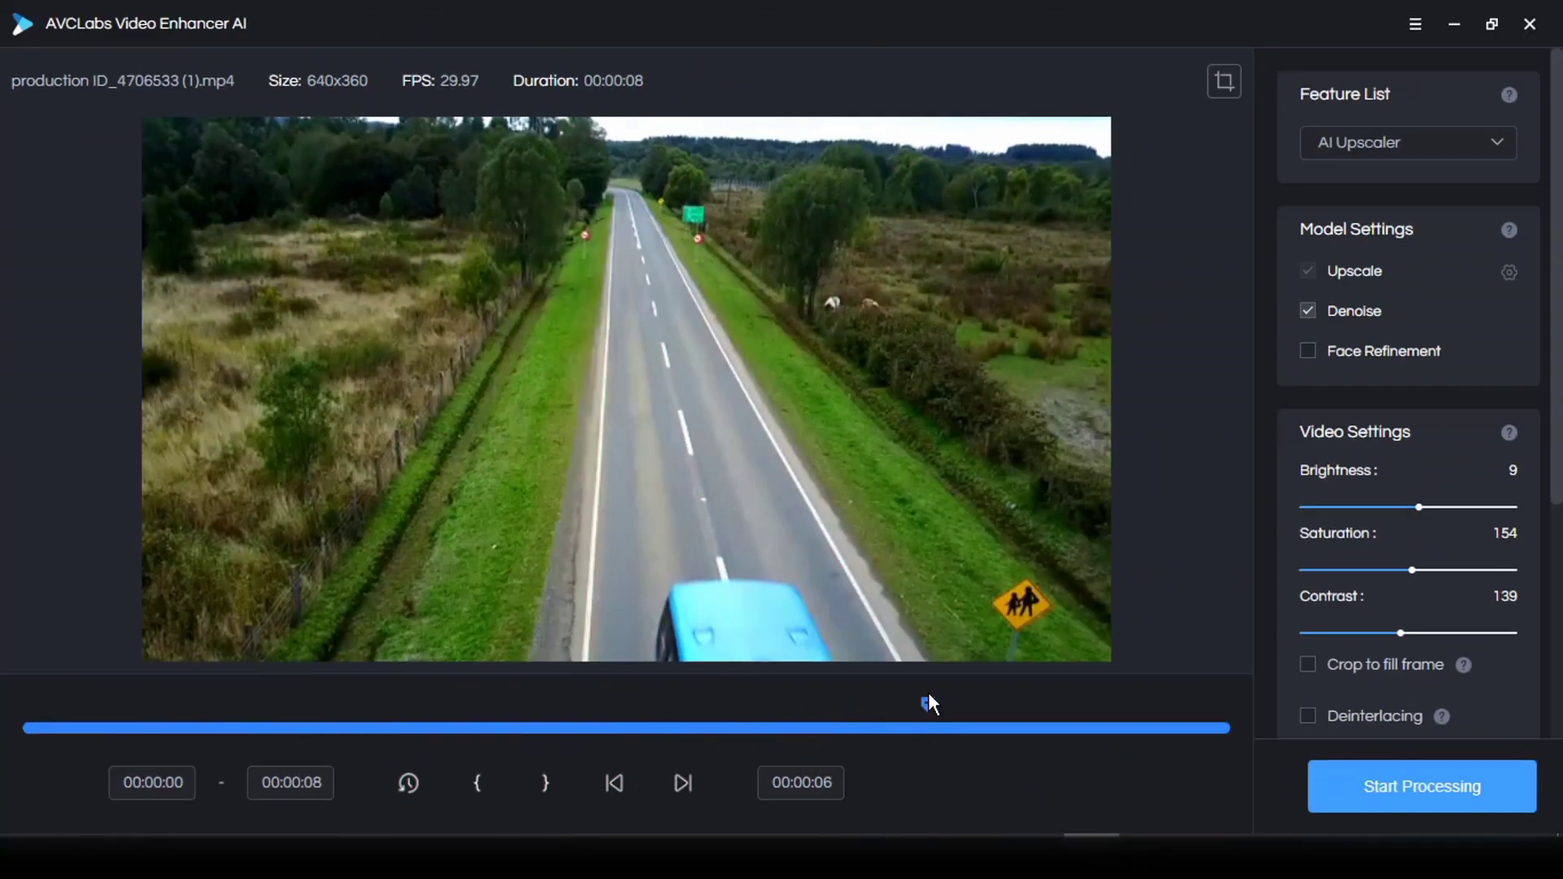
Set the countryside clip's end at 7 seconds, keep 2K (2048X1080), and start processing.
left_click(683, 785)
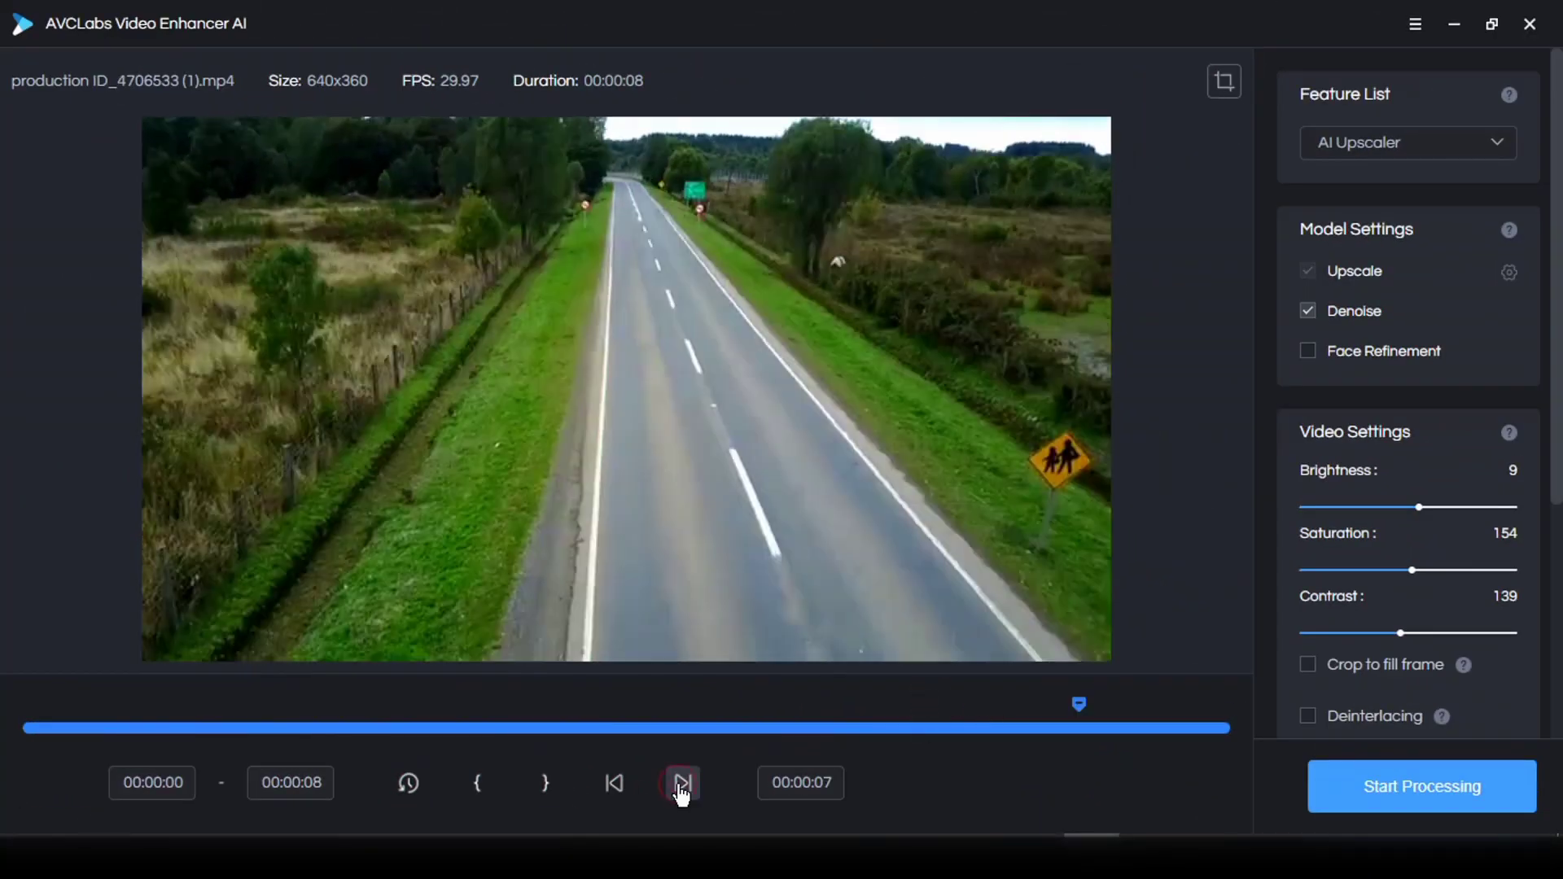
left_click(615, 785)
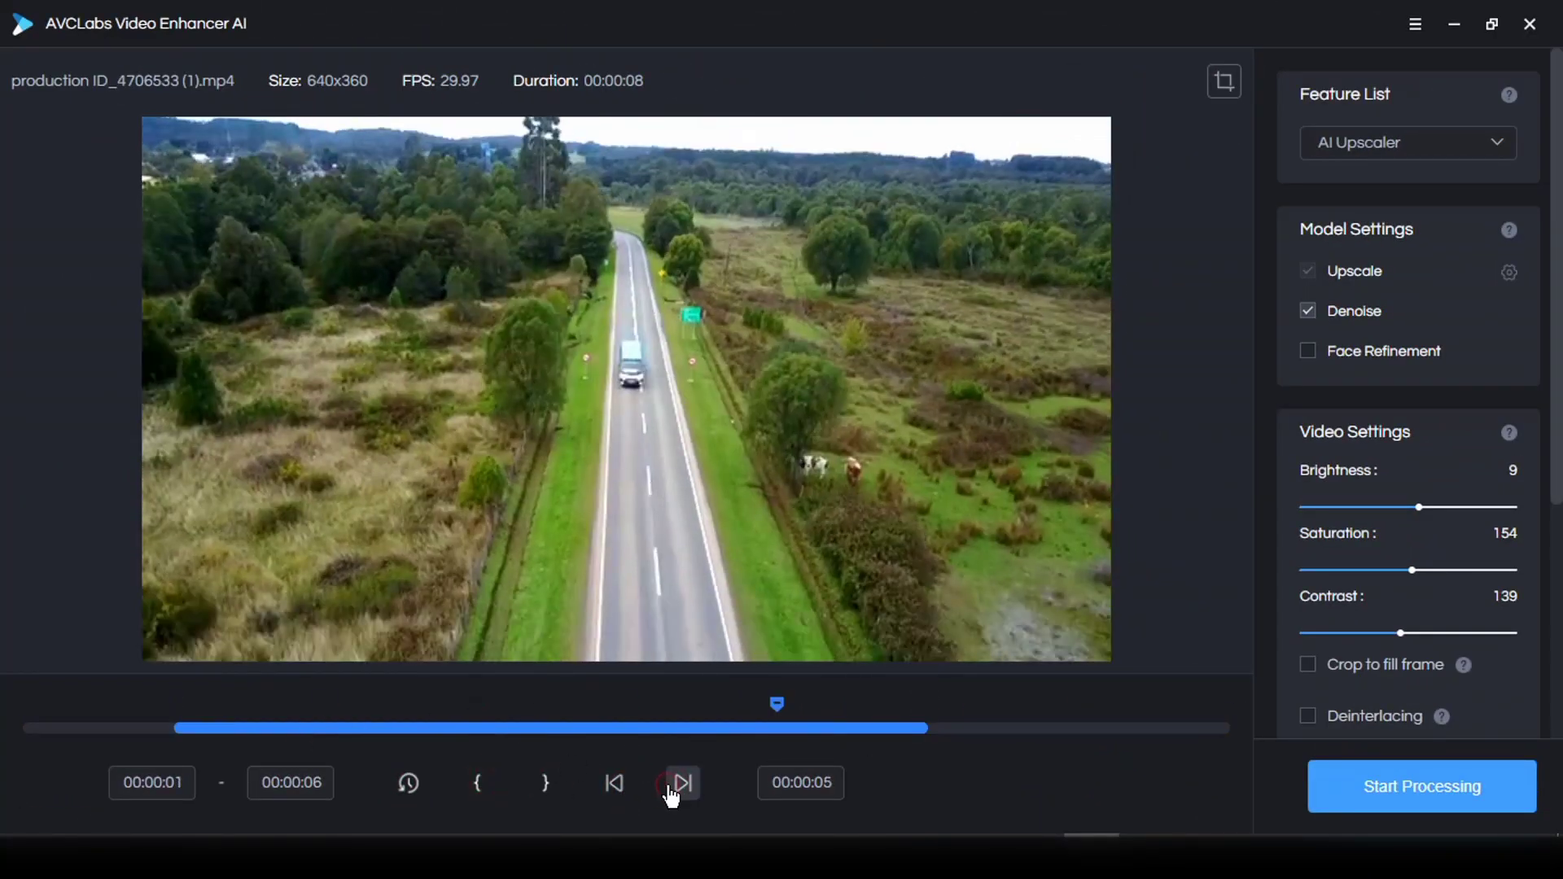
left_click(560, 783)
scroll(1395, 574, "down", 4)
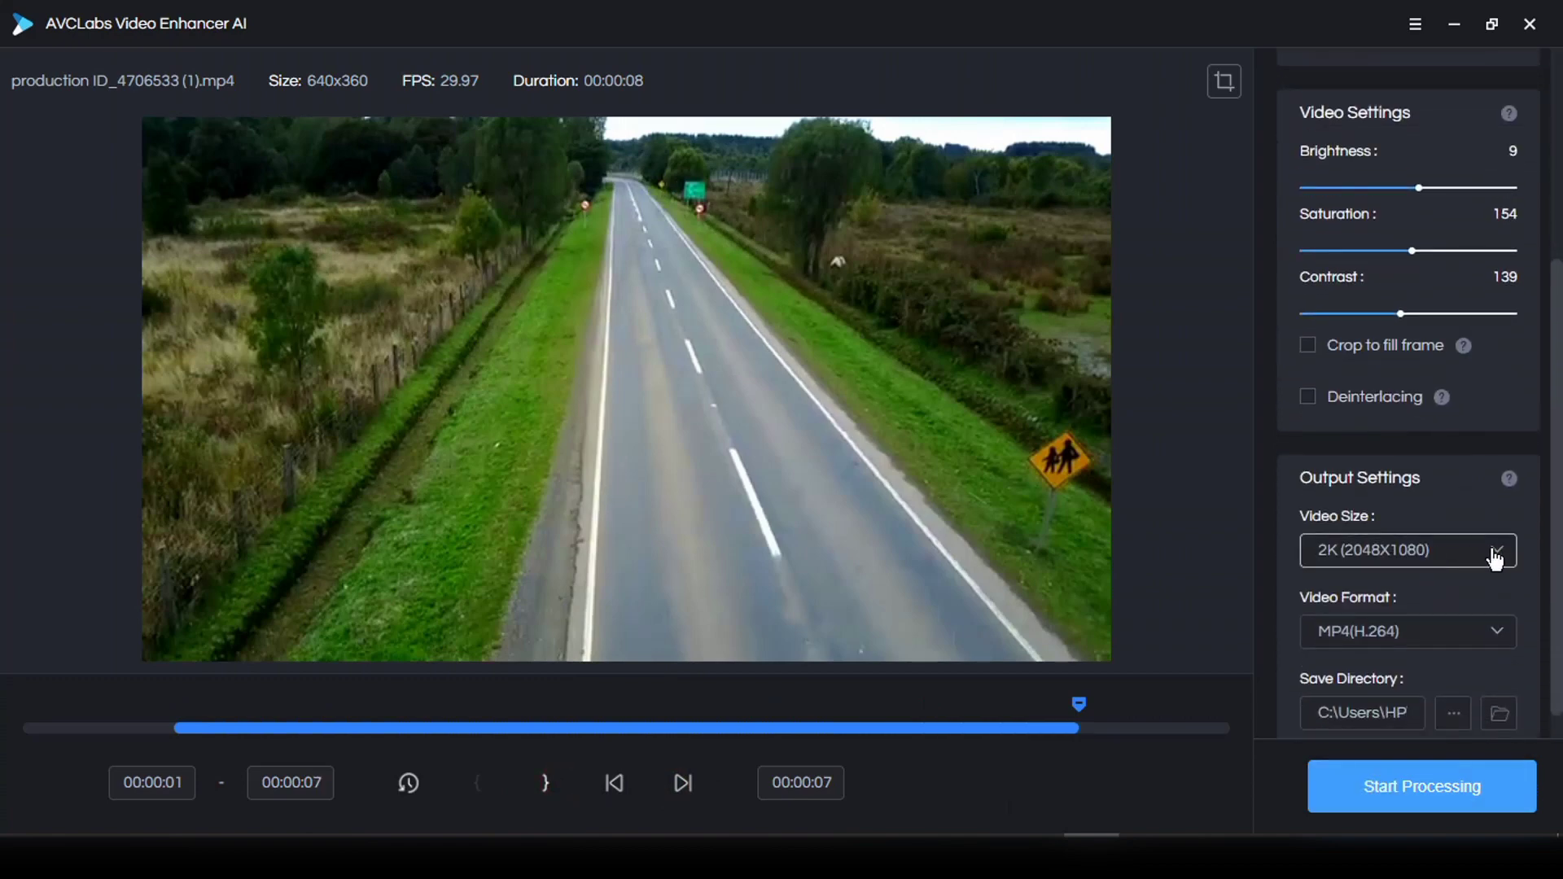
left_click(1496, 552)
left_click(1399, 597)
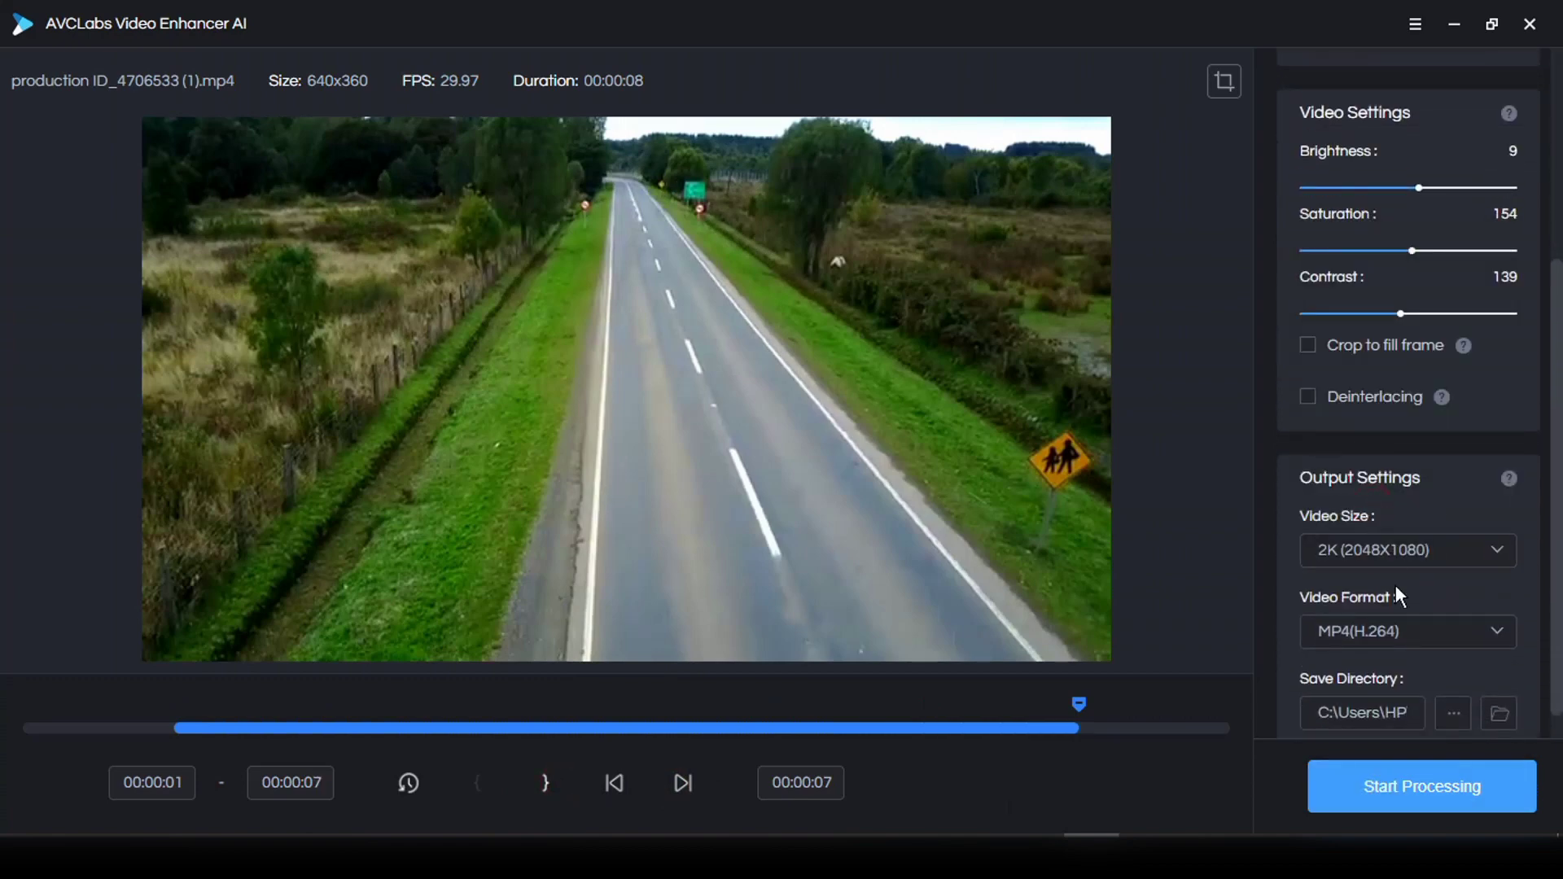
left_click(1394, 788)
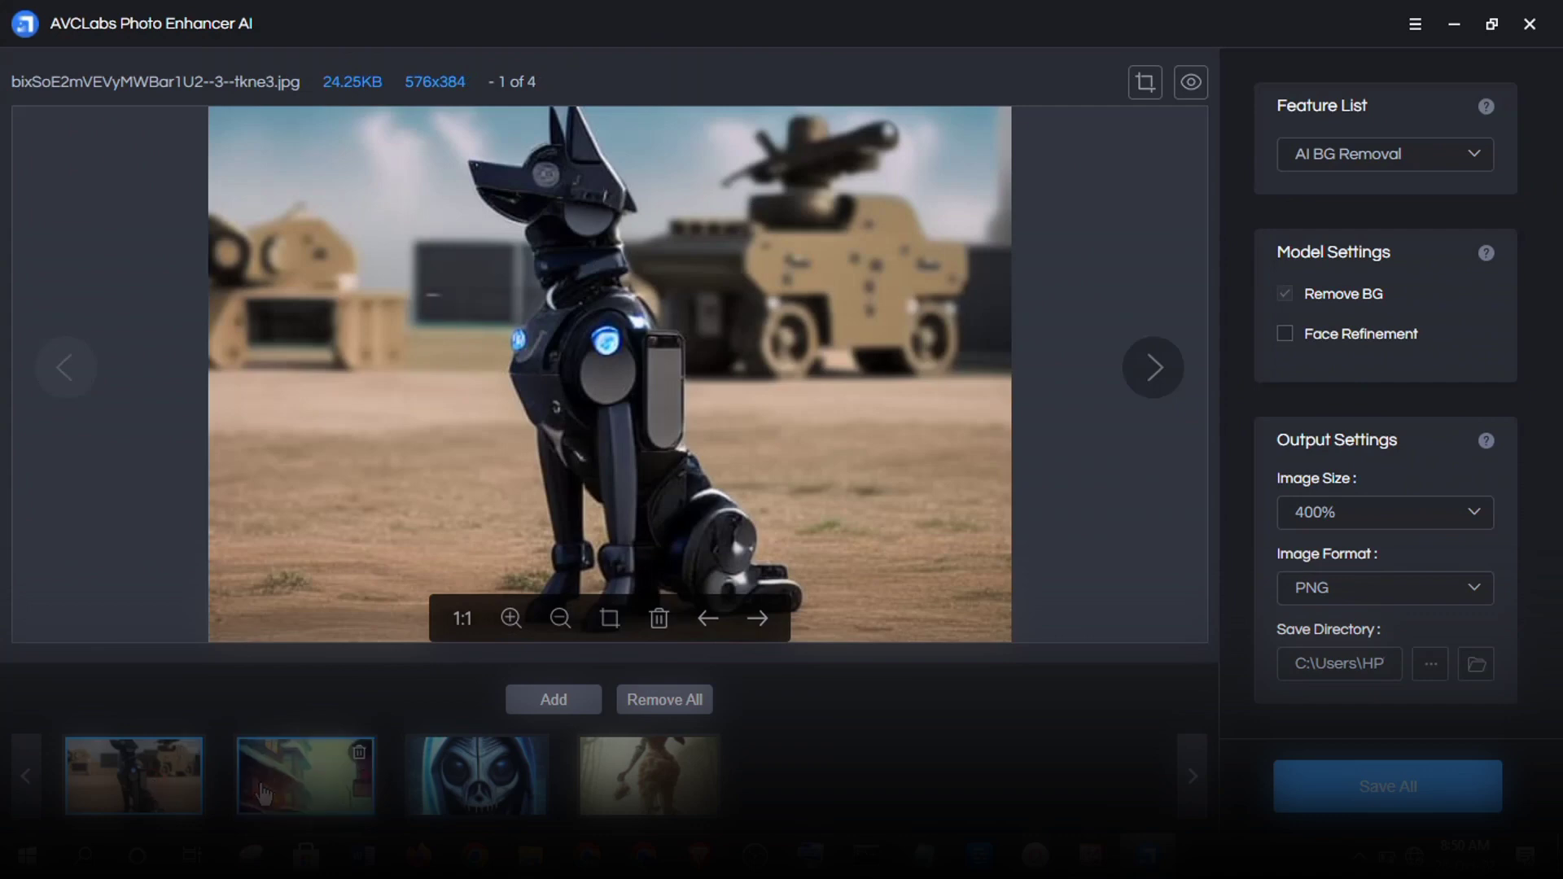
View the city, skull and woman images, return to the robot dog, and open Feature List.
left_click(263, 794)
left_click(475, 798)
left_click(678, 790)
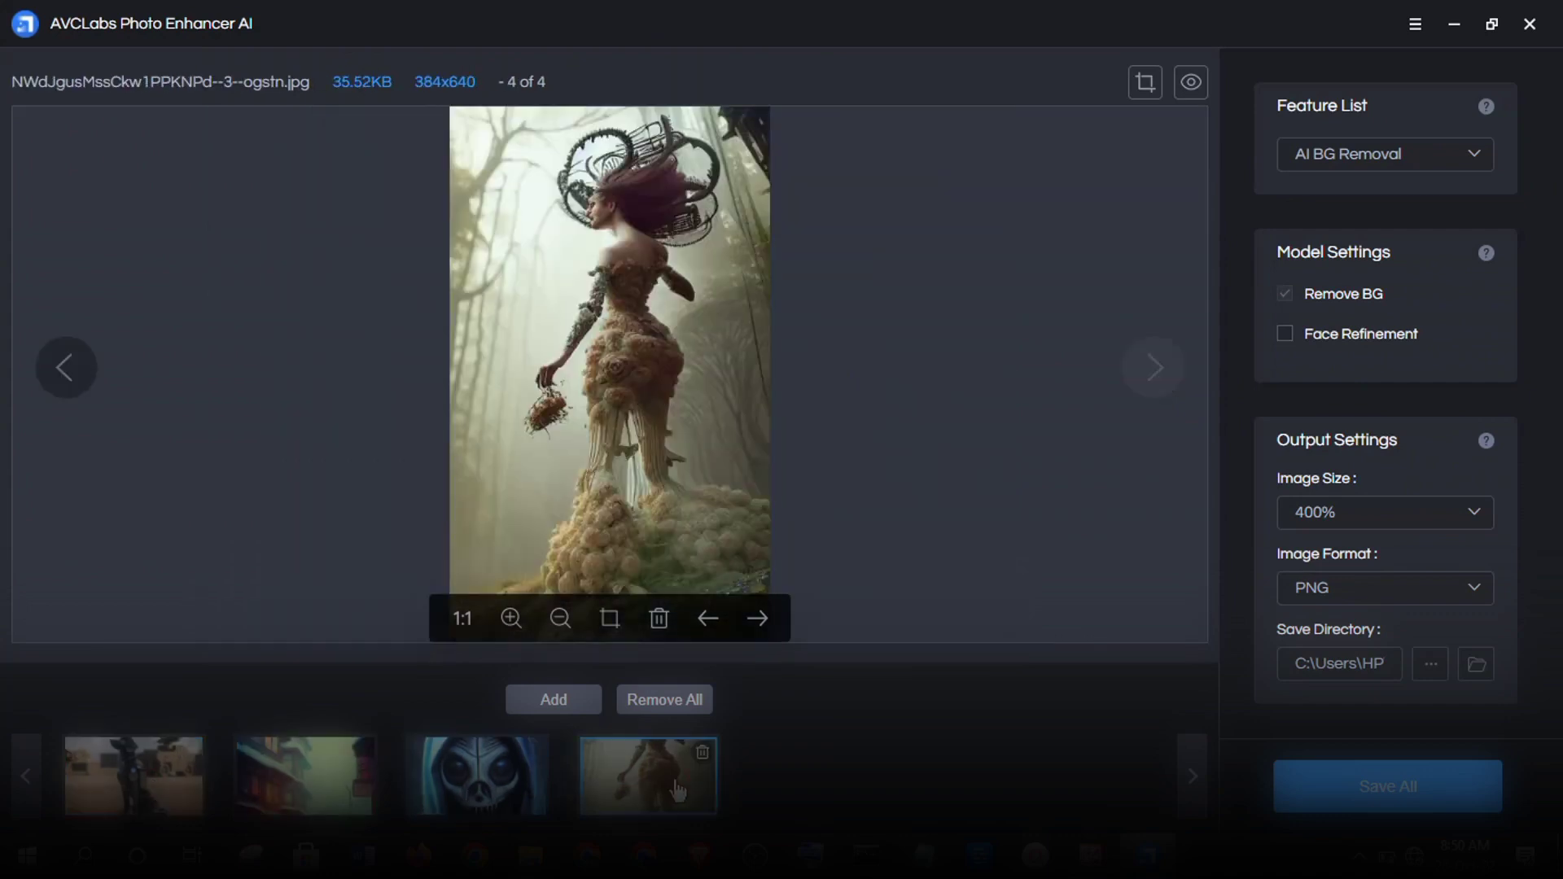
left_click(765, 616)
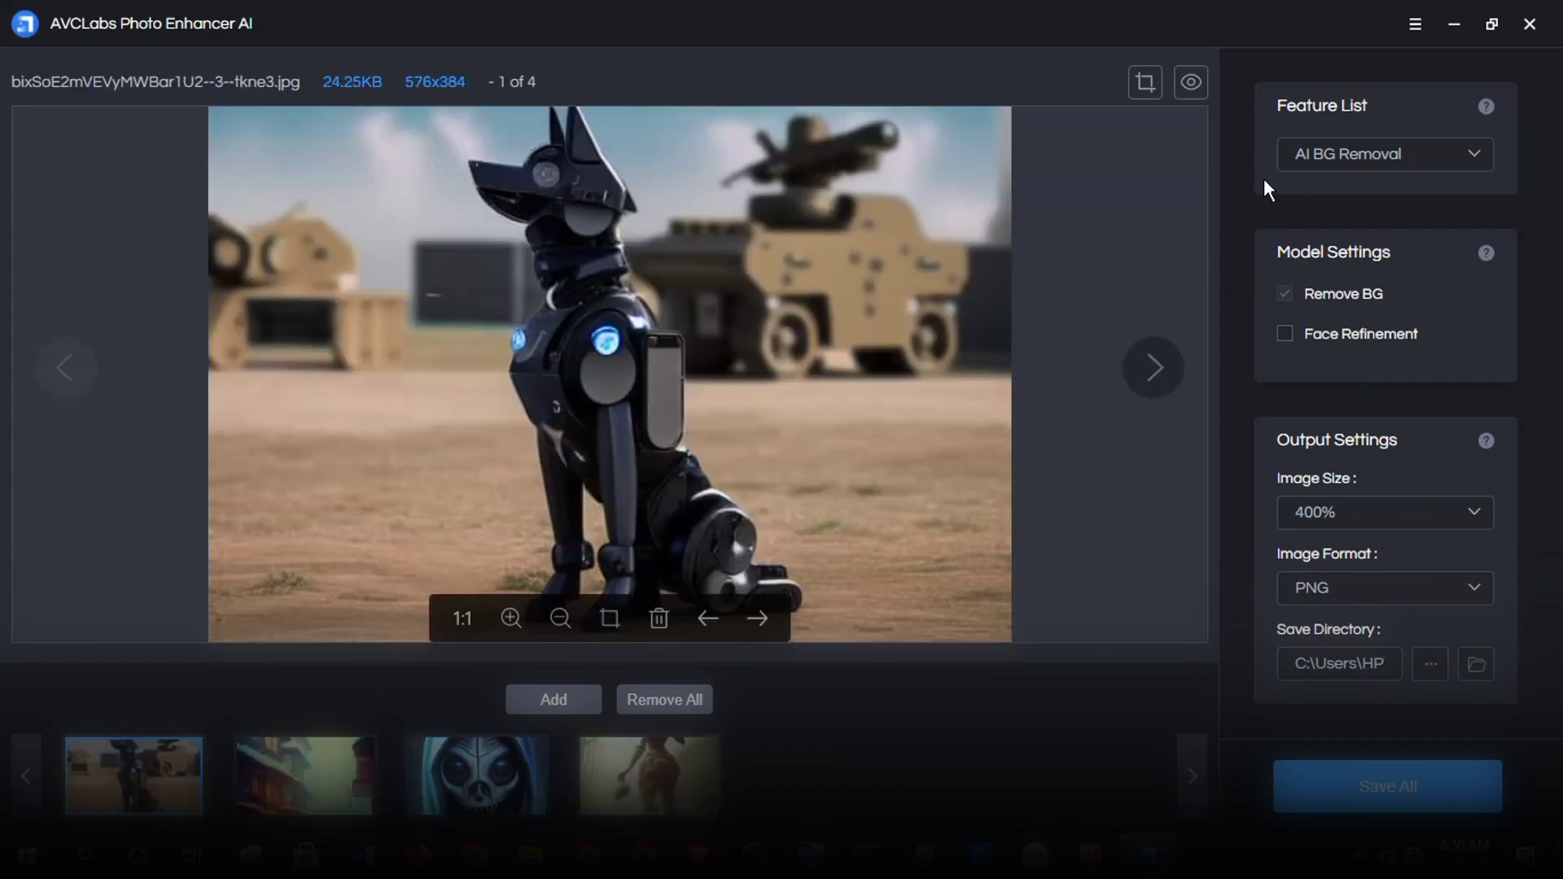
left_click(1366, 155)
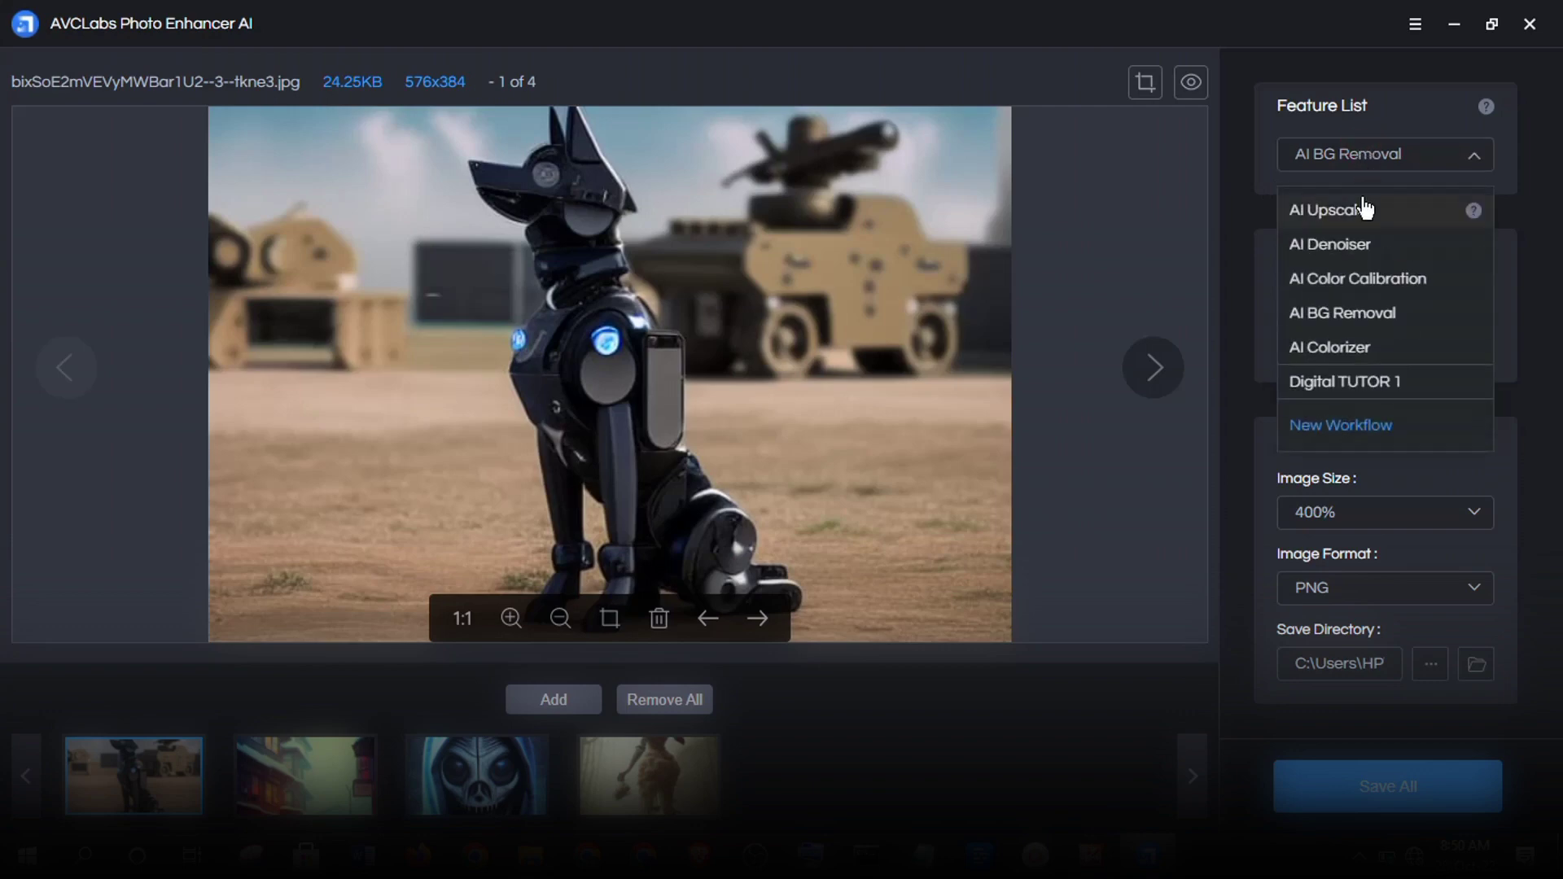